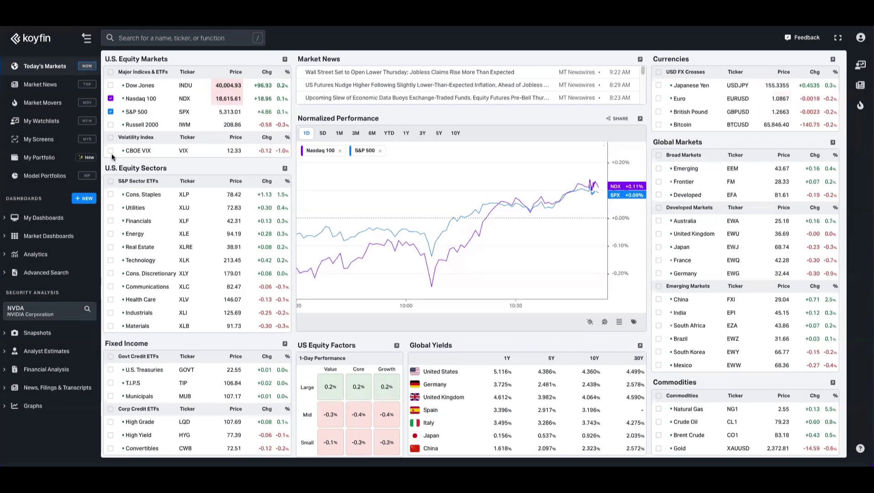
- Open the Restaurants model portfolio and review its settings and target allocation without changing anything
{"action": "left_click", "coordinate": [50, 181]}
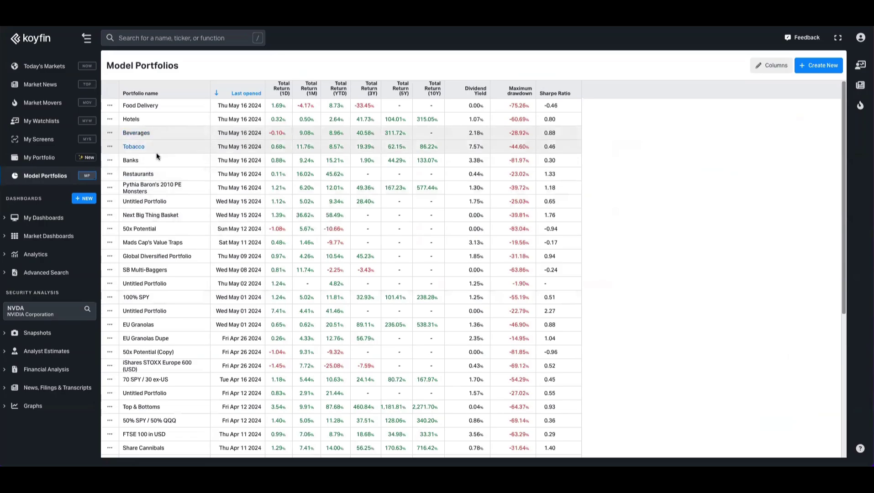
{"action": "left_click", "coordinate": [139, 174]}
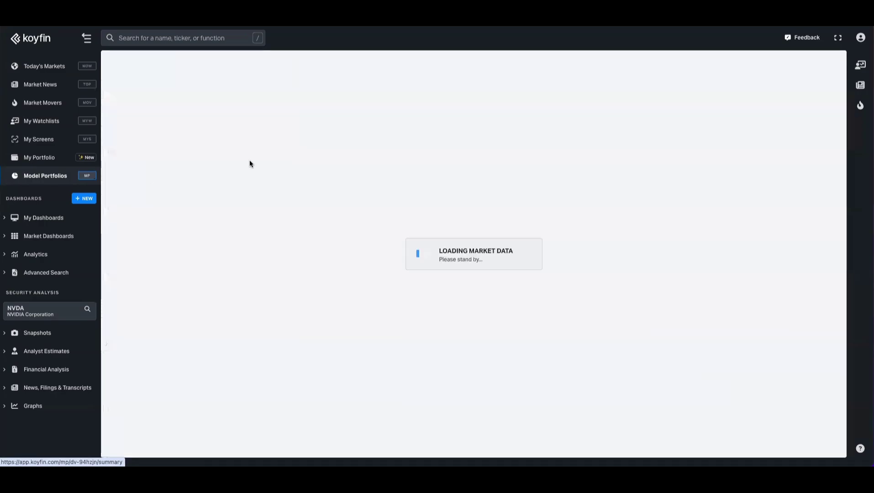
{"action": "left_click", "coordinate": [813, 64]}
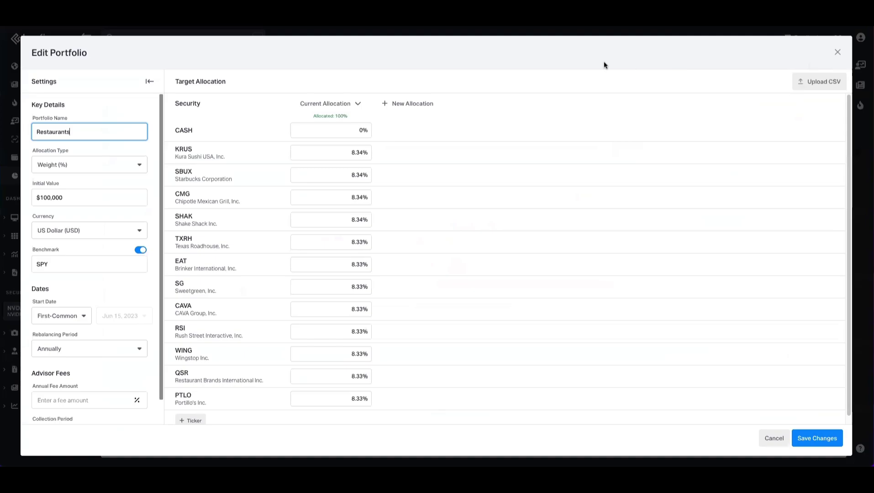
{"action": "scroll", "coordinate": [193, 387], "scroll_direction": "down", "scroll_amount": 1}
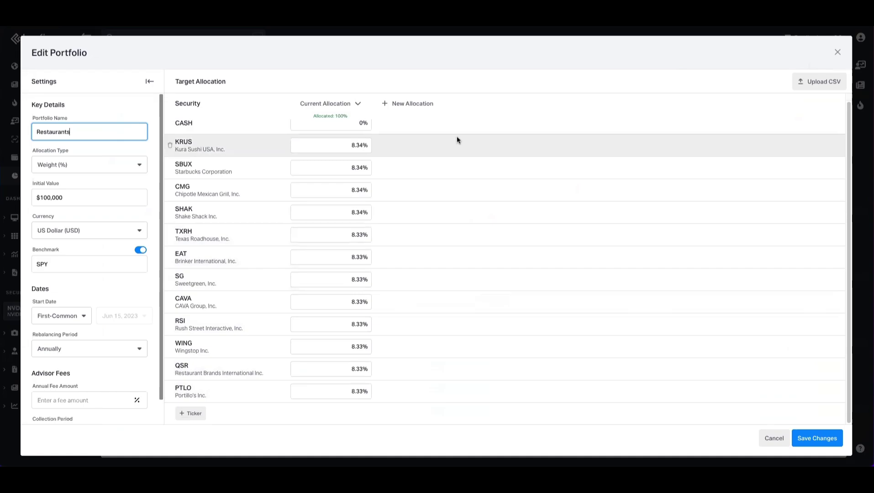
{"action": "left_click", "coordinate": [836, 54]}
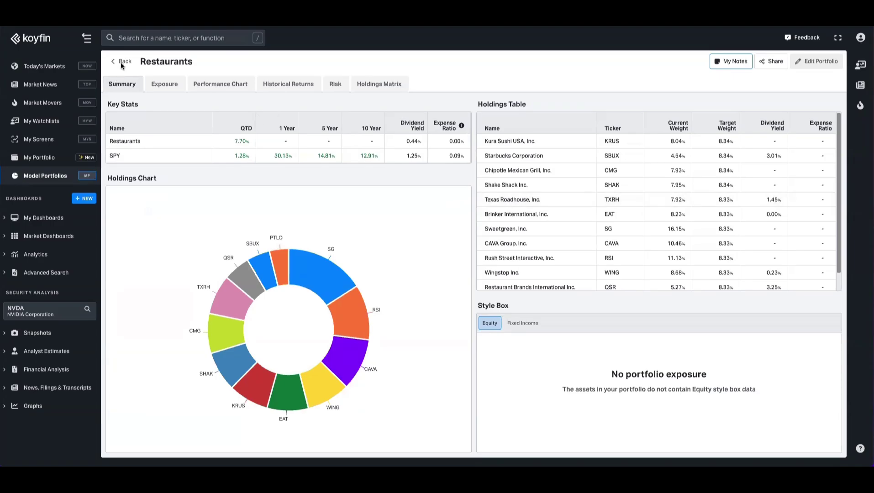
- Return to the model portfolios list and start a new portfolio named Footwear
{"action": "left_click", "coordinate": [42, 178]}
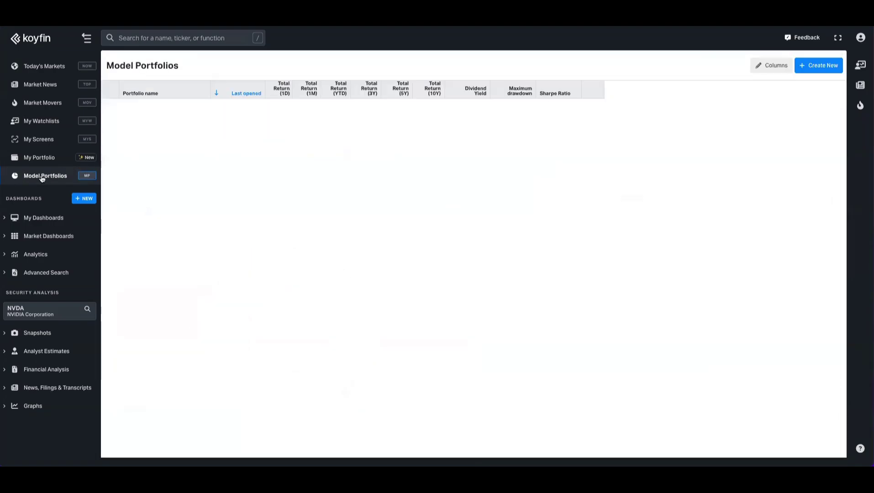
{"action": "left_click", "coordinate": [814, 66]}
{"action": "left_click", "coordinate": [835, 56]}
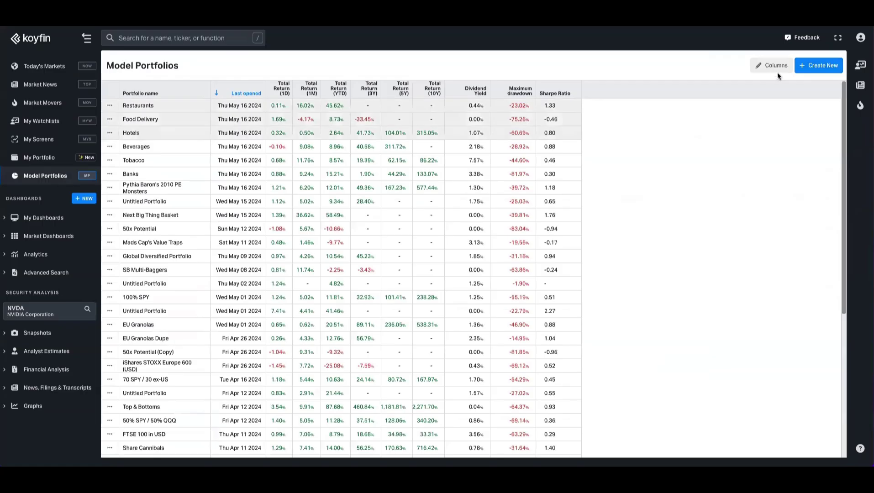
{"action": "left_click", "coordinate": [817, 66]}
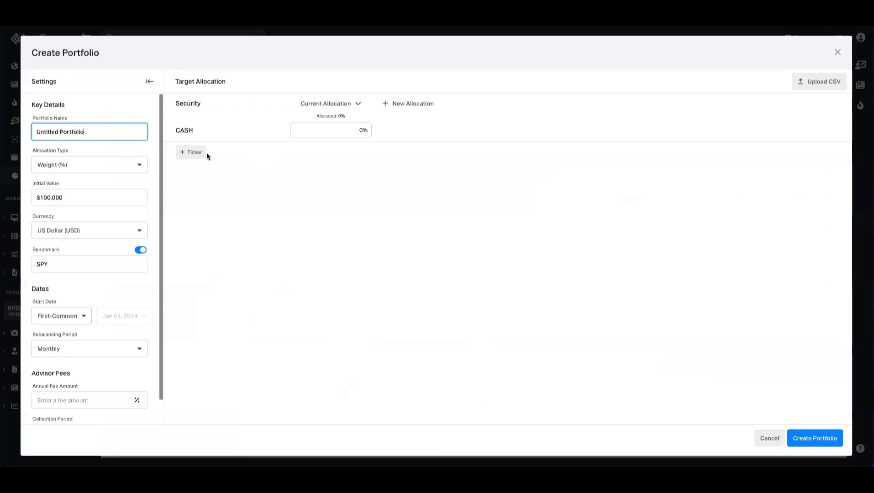
{"action": "triple_click", "coordinate": [85, 129]}
{"action": "type", "text": "Footwear"}
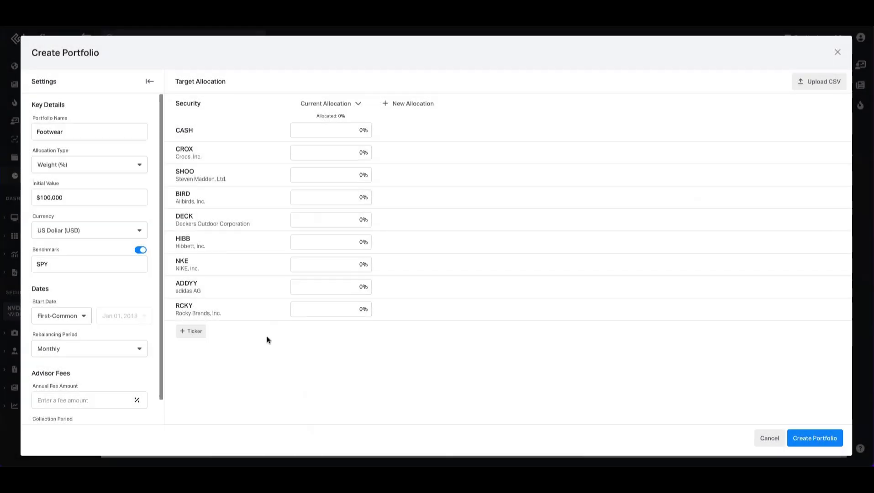
- Equalize the current allocation weights across the eight footwear stocks
{"action": "left_click", "coordinate": [359, 105]}
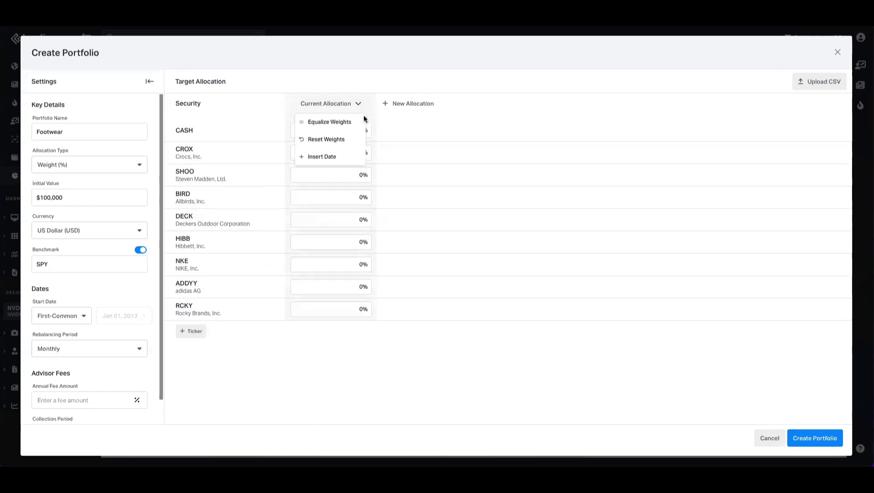
{"action": "left_click", "coordinate": [347, 122]}
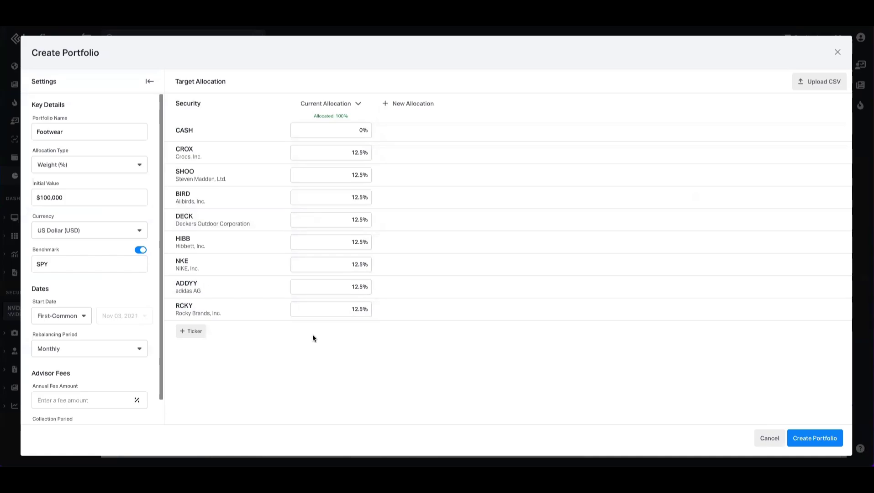
- Set the portfolio's rebalancing period to Annually and the advisor fee collection period to None
{"action": "scroll", "coordinate": [111, 277], "scroll_direction": "down", "scroll_amount": 1}
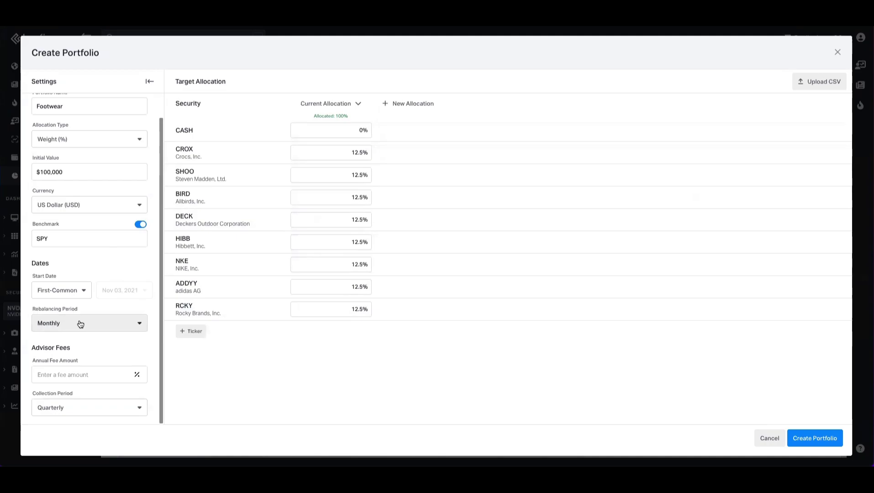
{"action": "left_click", "coordinate": [80, 324]}
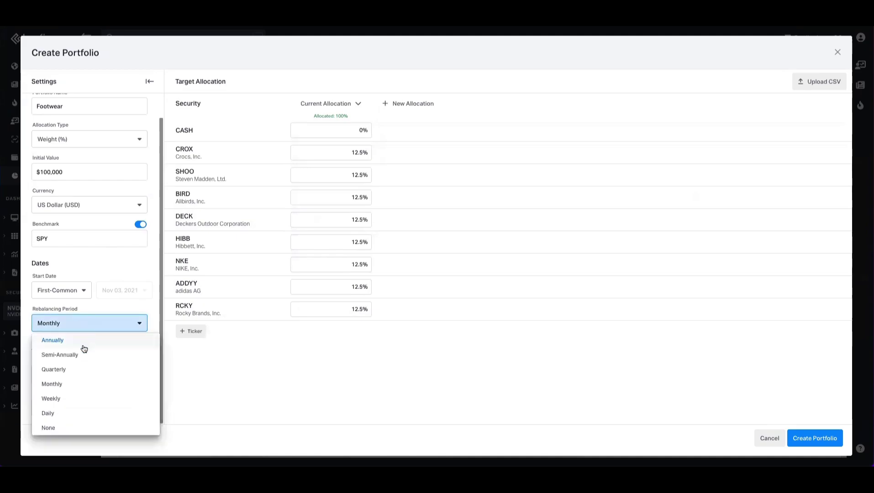
{"action": "left_click", "coordinate": [81, 341]}
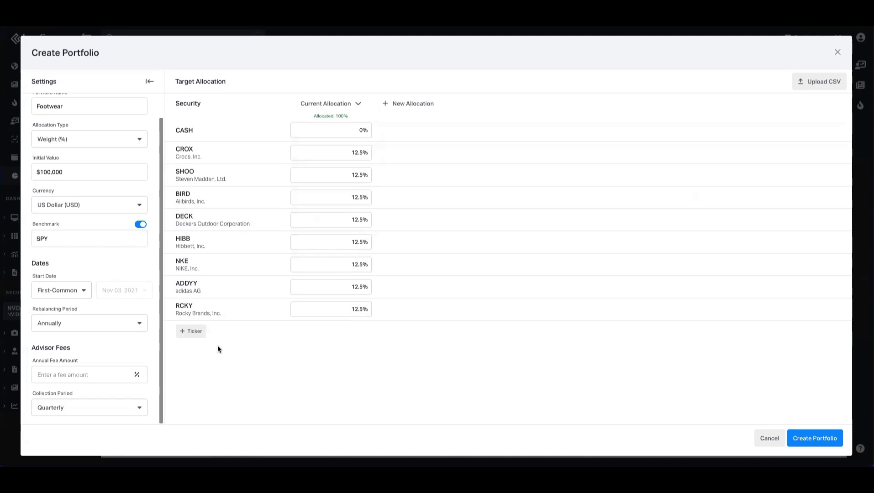
{"action": "left_click", "coordinate": [120, 321]}
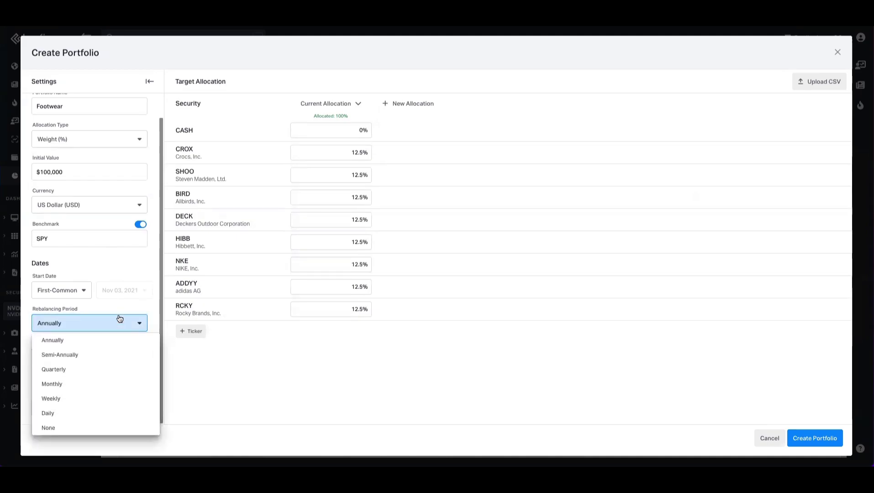
{"action": "left_click", "coordinate": [274, 368]}
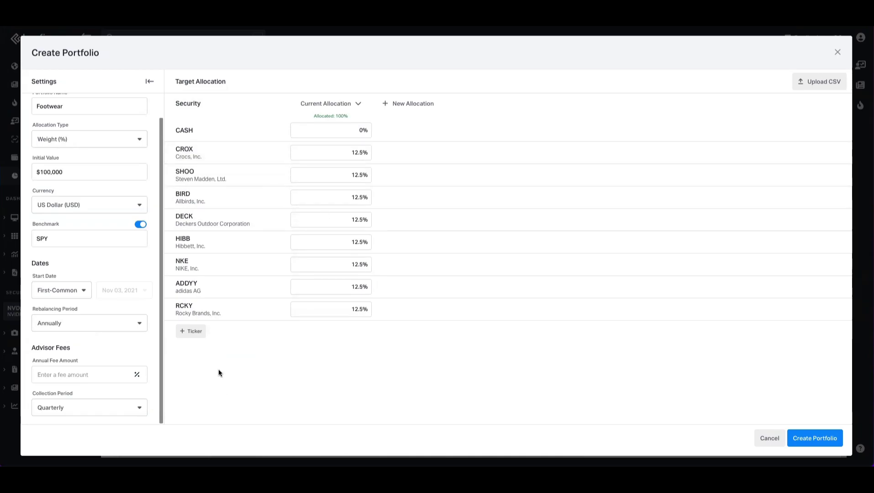
{"action": "left_click", "coordinate": [107, 405]}
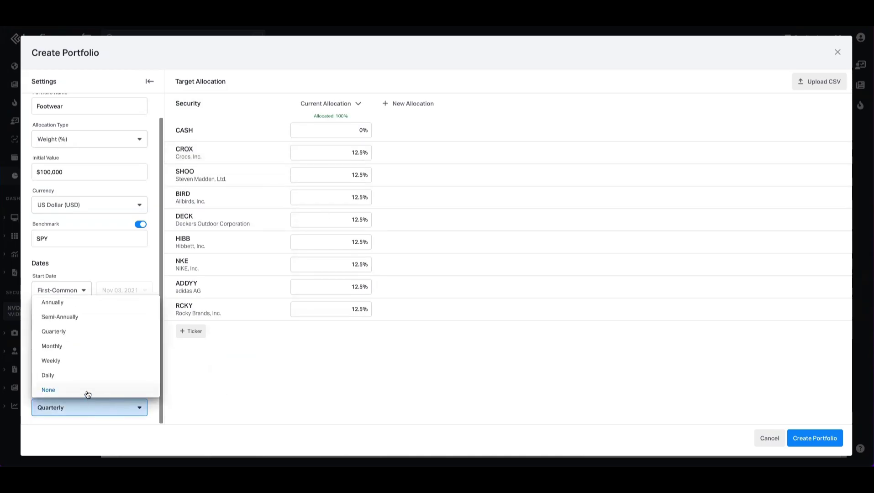
{"action": "left_click", "coordinate": [80, 389]}
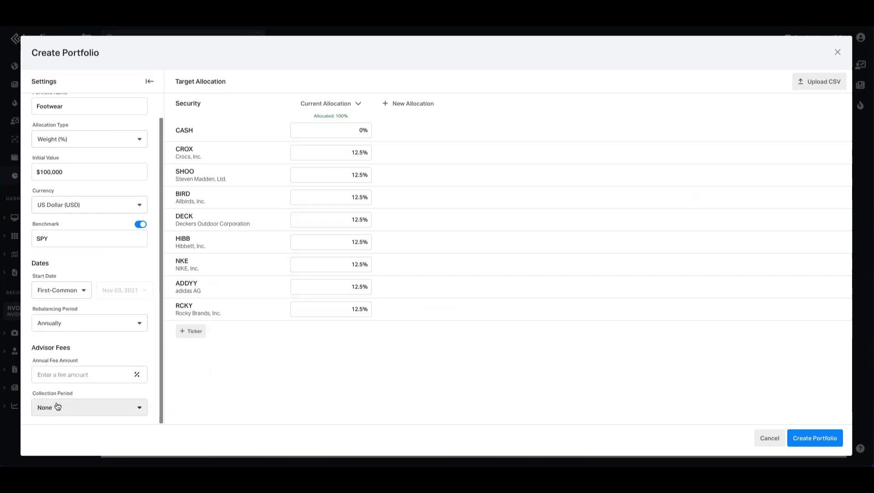
- Try a custom portfolio start date of Nov 03, 2020
{"action": "left_click", "coordinate": [85, 291]}
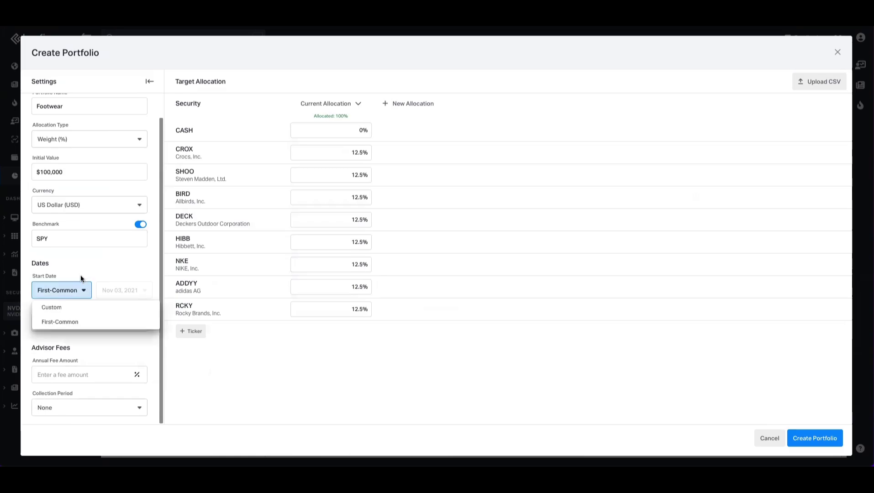
{"action": "left_click", "coordinate": [59, 308]}
{"action": "left_click", "coordinate": [122, 295]}
{"action": "left_click", "coordinate": [99, 310]}
{"action": "left_click", "coordinate": [136, 342]}
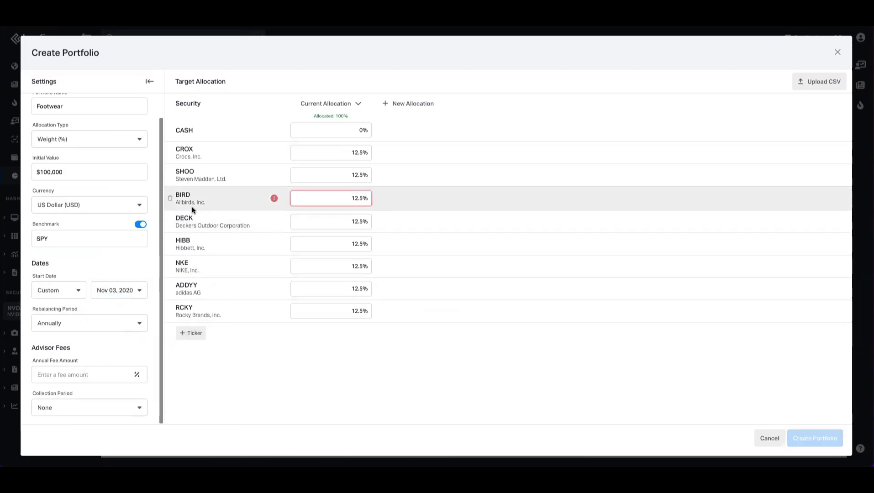
- Remove Allbirds (BIRD) from the securities and set the start date option back to First-Common
{"action": "mouse_move", "coordinate": [273, 203]}
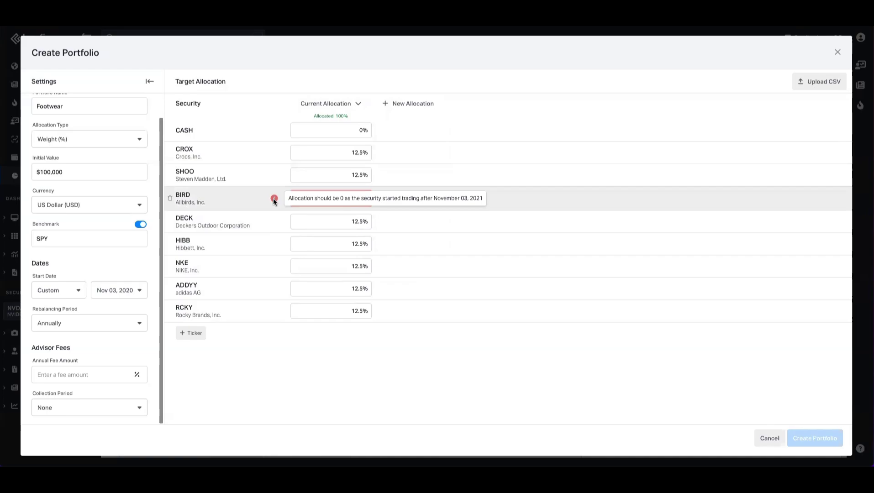
{"action": "left_click", "coordinate": [170, 198]}
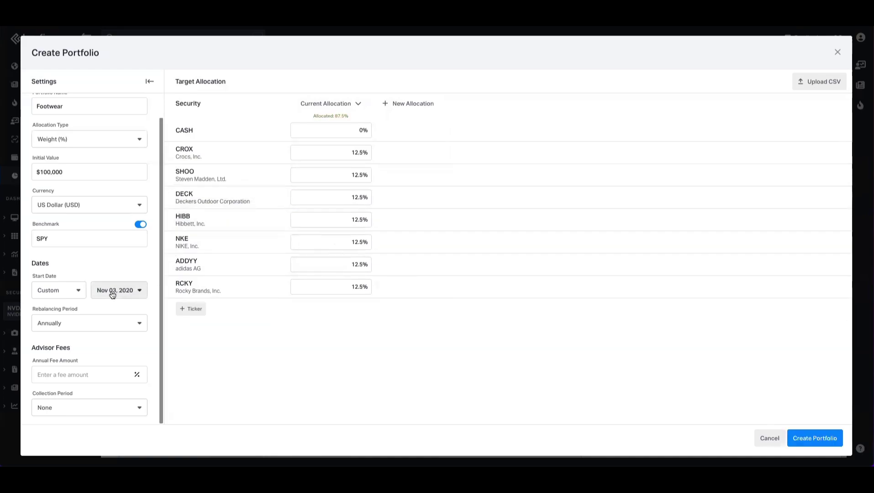
{"action": "left_click", "coordinate": [69, 295]}
{"action": "left_click", "coordinate": [61, 322]}
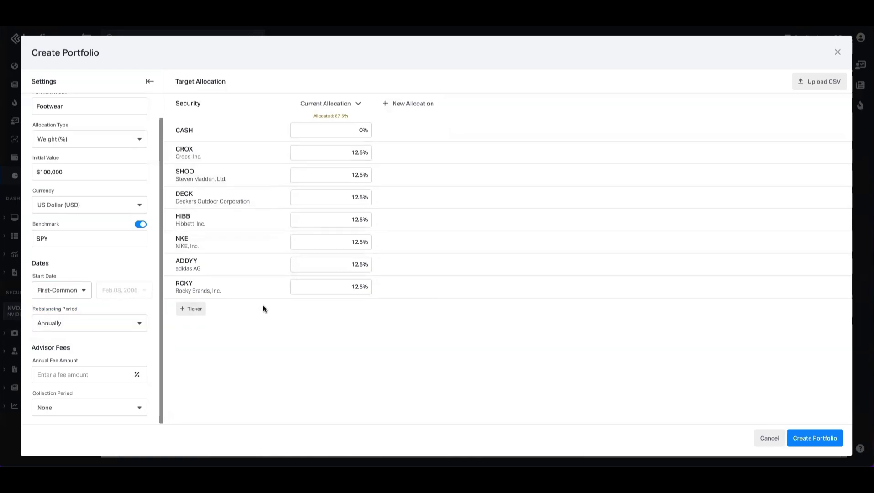
- Equalize the weights of the remaining seven stocks and add a new allocation starting Nov 3, 2021
{"action": "left_click", "coordinate": [361, 104]}
{"action": "left_click", "coordinate": [346, 121]}
{"action": "left_click", "coordinate": [418, 110]}
{"action": "left_click", "coordinate": [498, 122]}
{"action": "left_click", "coordinate": [498, 123]}
{"action": "left_click", "coordinate": [497, 123]}
{"action": "left_click", "coordinate": [497, 123]}
{"action": "left_click", "coordinate": [498, 122]}
{"action": "left_click", "coordinate": [498, 123]}
{"action": "left_click", "coordinate": [497, 123]}
{"action": "left_click", "coordinate": [483, 123]}
{"action": "left_click", "coordinate": [482, 123]}
{"action": "left_click", "coordinate": [482, 124]}
{"action": "left_click", "coordinate": [482, 123]}
{"action": "left_click", "coordinate": [483, 124]}
{"action": "left_click", "coordinate": [483, 123]}
{"action": "left_click", "coordinate": [482, 123]}
{"action": "left_click", "coordinate": [482, 124]}
{"action": "left_click", "coordinate": [482, 124]}
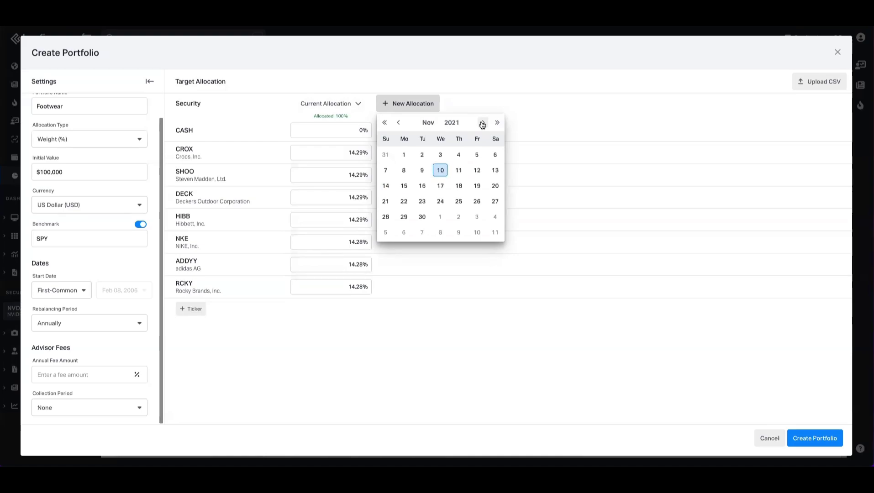
{"action": "left_click", "coordinate": [442, 156]}
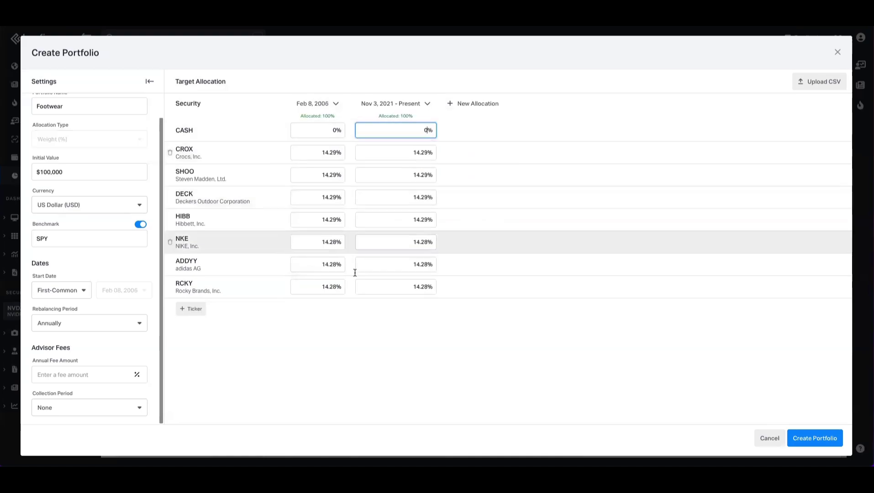
- Add Allbirds (BIRD) back to the securities and equalize the weights in the Nov 3, 2021 - Present allocation
{"action": "left_click", "coordinate": [196, 309]}
{"action": "type", "text": "bl"}
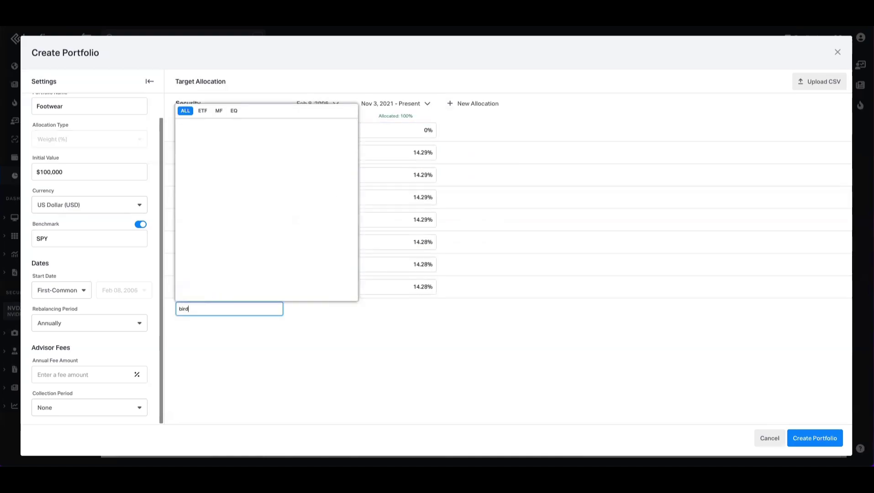
{"action": "type", "text": "rd"}
{"action": "left_click", "coordinate": [248, 127]}
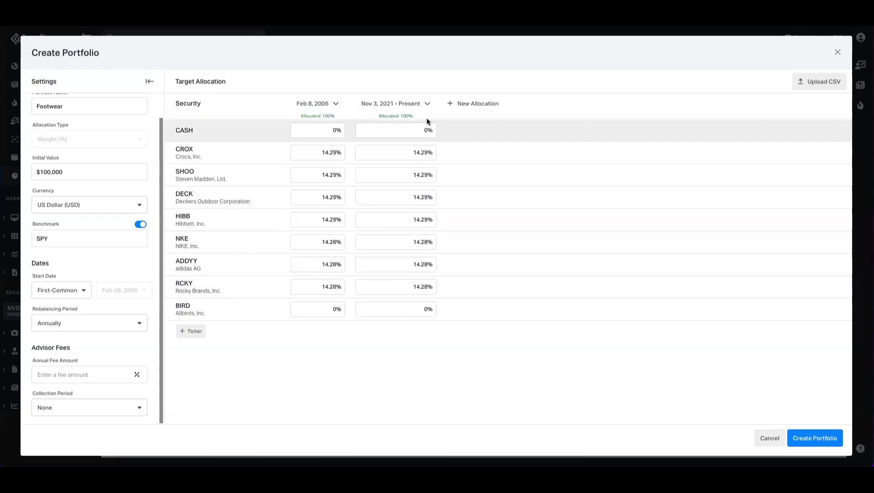
{"action": "left_click", "coordinate": [428, 104]}
{"action": "left_click", "coordinate": [414, 121]}
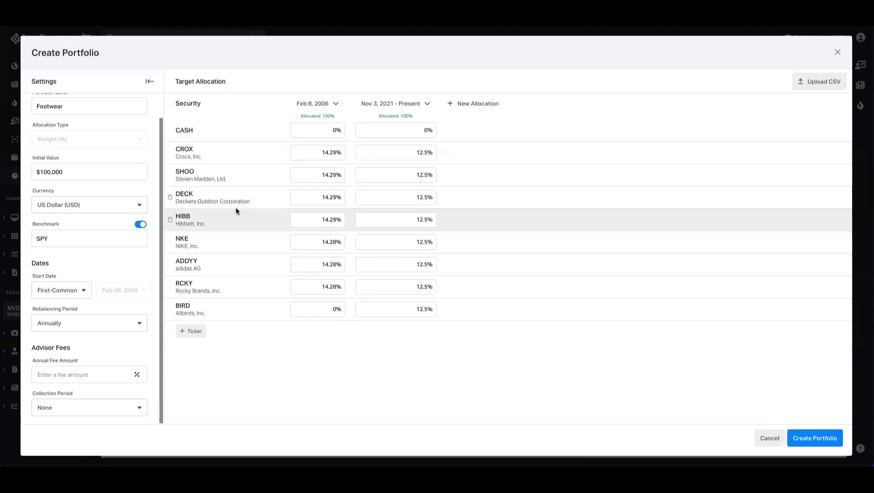
- Create the Footwear portfolio with the configured settings and both allocations
{"action": "scroll", "coordinate": [142, 310], "scroll_direction": "up", "scroll_amount": 1}
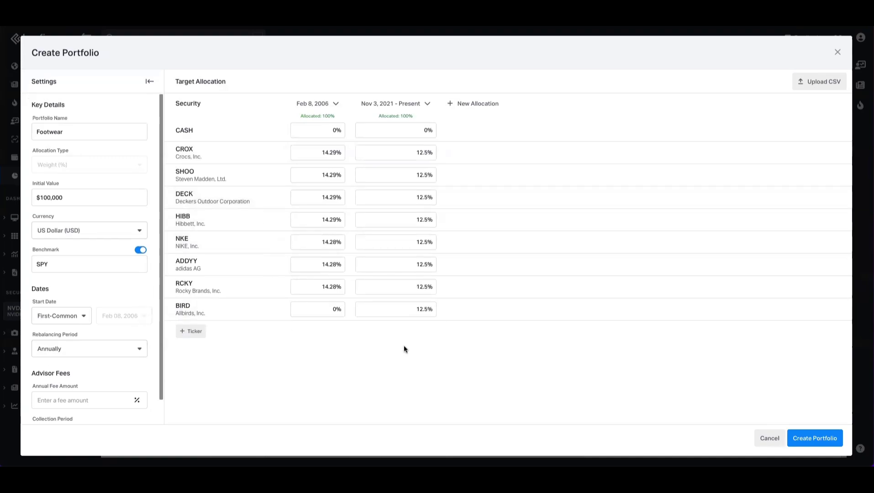
{"action": "left_click", "coordinate": [804, 440]}
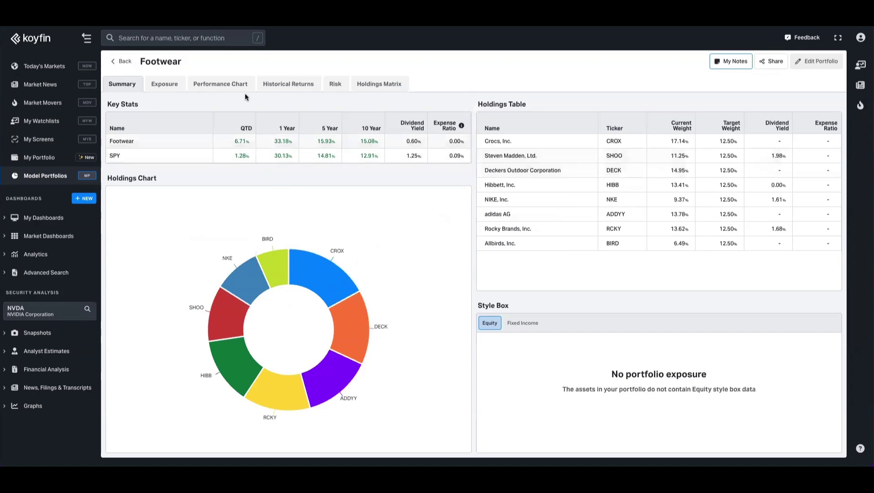
- Review the Footwear portfolio's equity sector exposure, performance chart, historical returns, risk and holdings matrix
{"action": "left_click", "coordinate": [174, 89]}
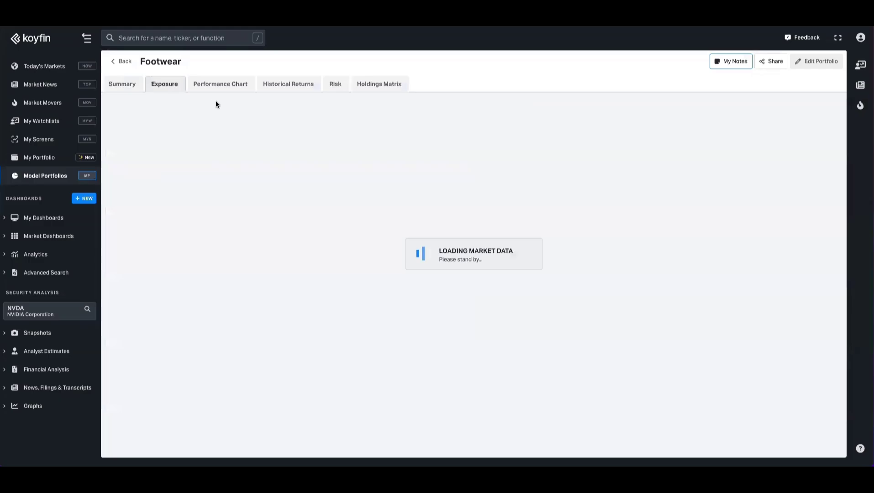
{"action": "left_click", "coordinate": [178, 103]}
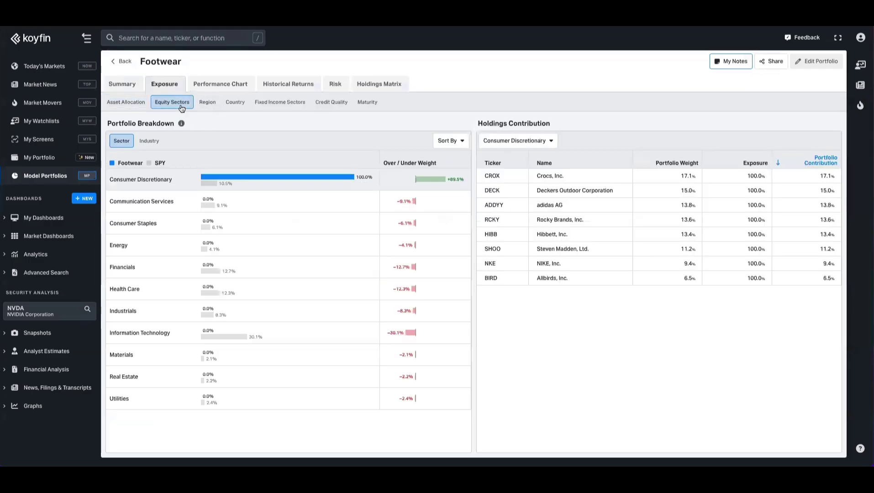
{"action": "left_click", "coordinate": [224, 88]}
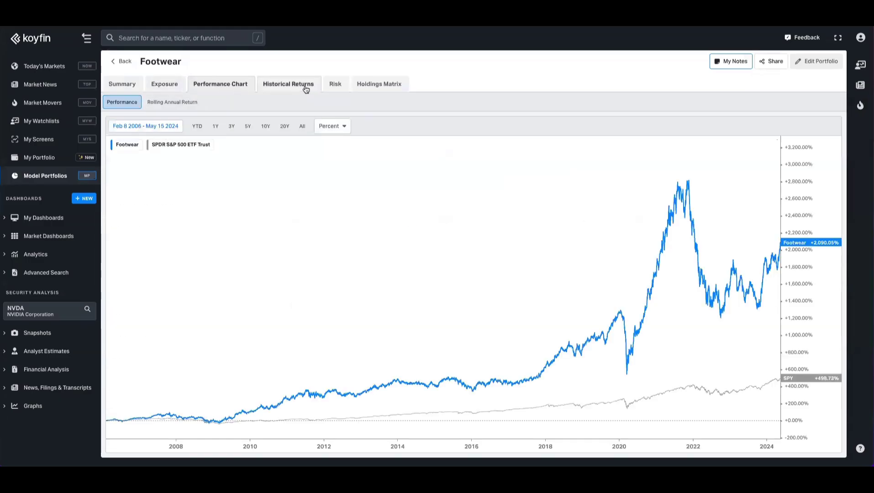
{"action": "left_click", "coordinate": [306, 89]}
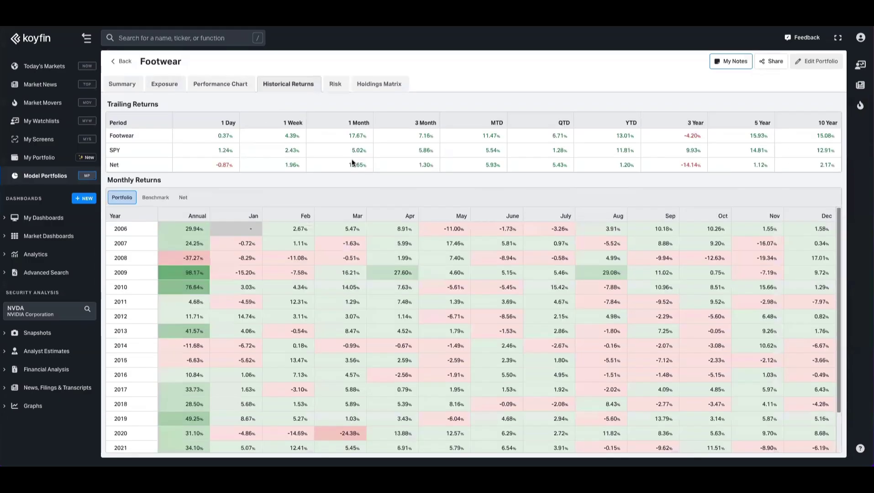
{"action": "left_click", "coordinate": [340, 86]}
{"action": "left_click", "coordinate": [380, 86]}
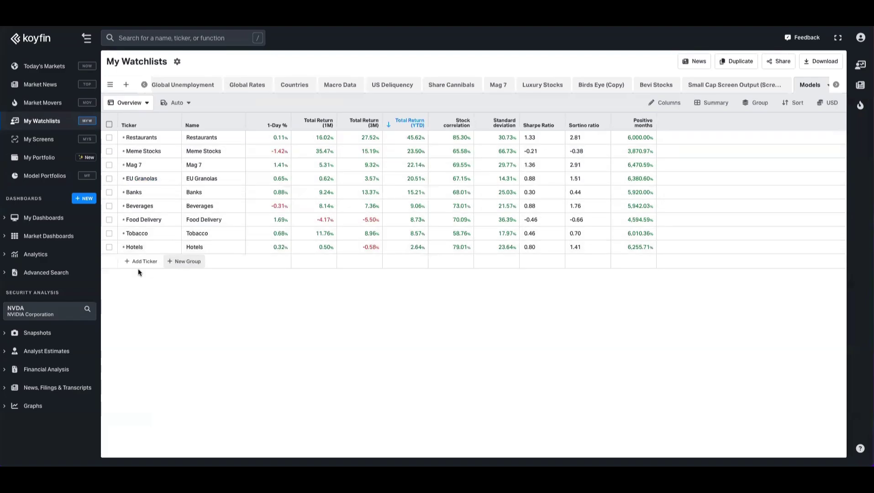
- Add the Footwear model portfolio to the Models watchlist
{"action": "left_click", "coordinate": [142, 261]}
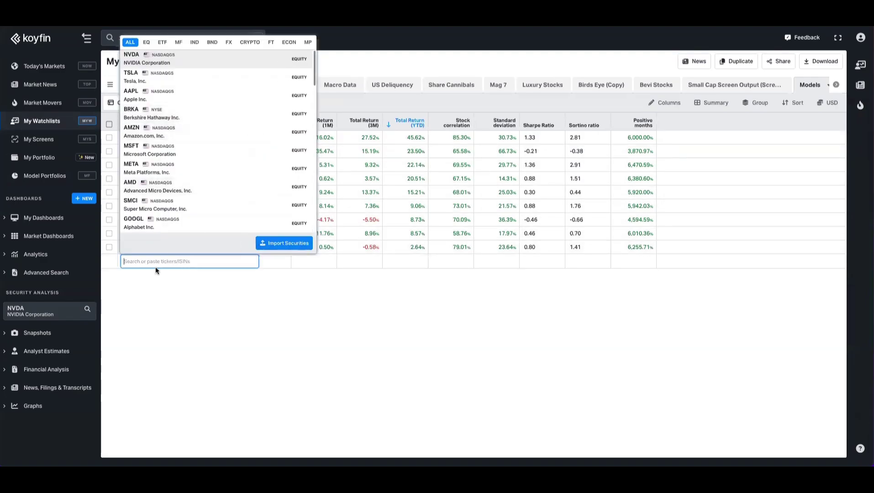
{"action": "left_click", "coordinate": [309, 42]}
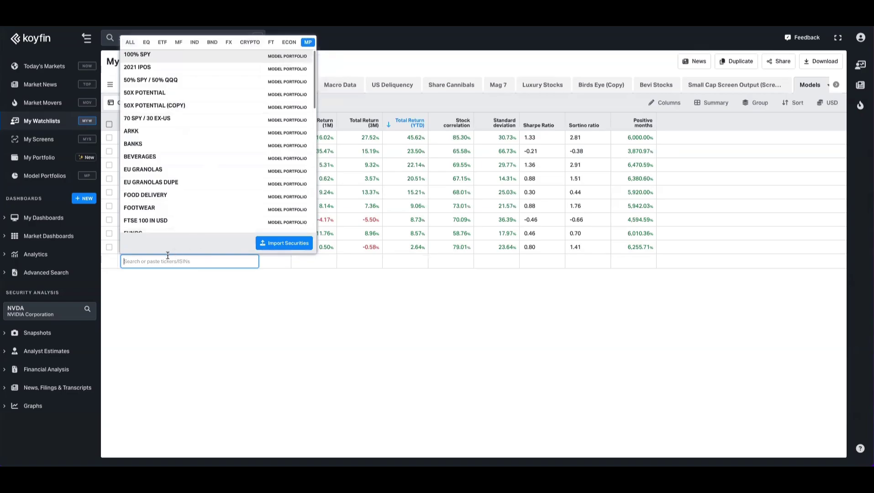
{"action": "type", "text": "footw"}
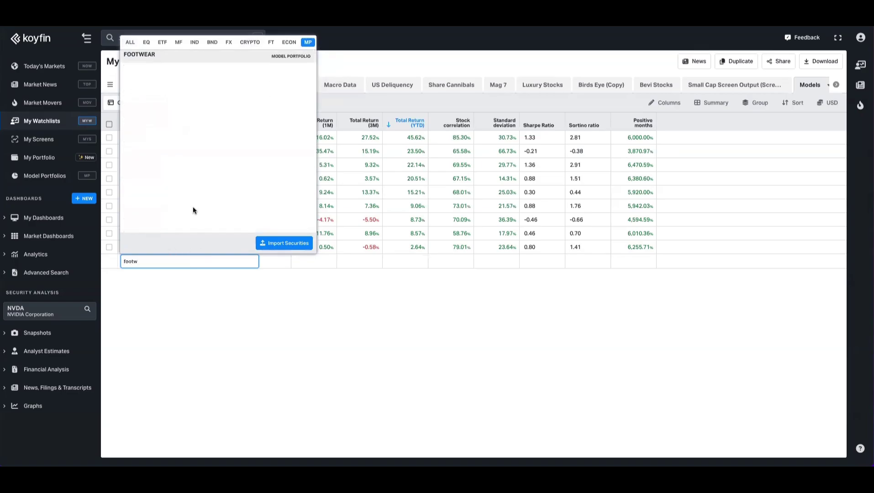
{"action": "left_click", "coordinate": [188, 56]}
{"action": "left_click", "coordinate": [227, 360]}
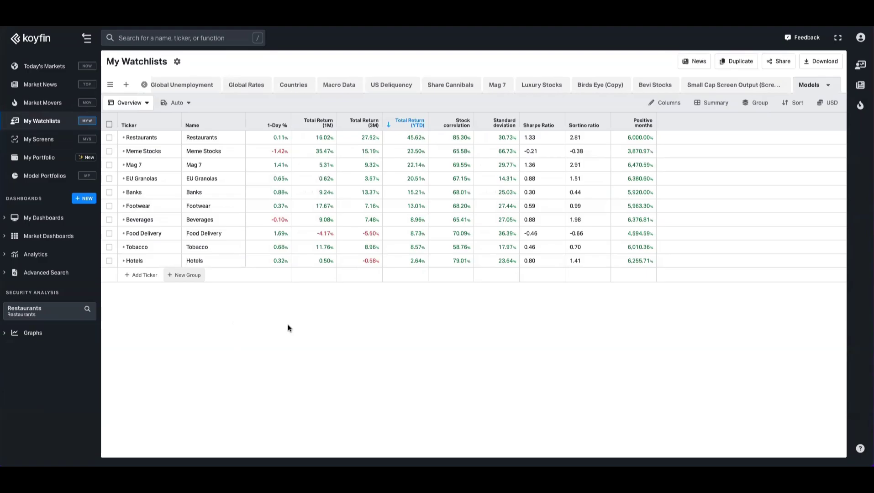
- Add a Total Return series to the Restaurants historical graph and browse the model portfolios available as additional securities
{"action": "left_click", "coordinate": [147, 138]}
{"action": "left_click", "coordinate": [139, 196]}
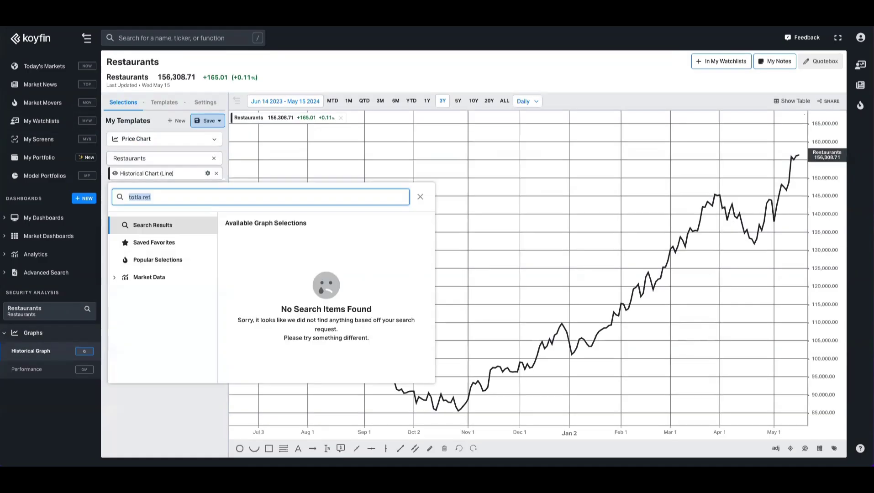
{"action": "type", "text": "total ret"}
{"action": "left_click", "coordinate": [259, 261]}
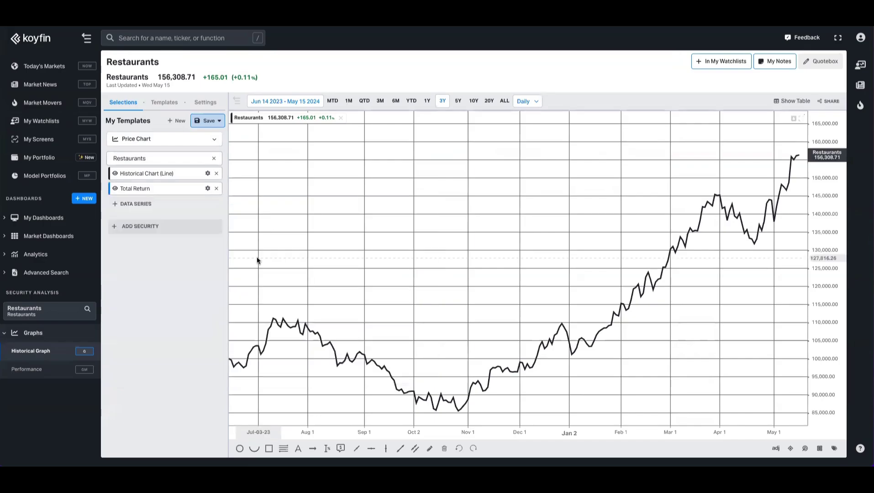
{"action": "left_click", "coordinate": [137, 227]}
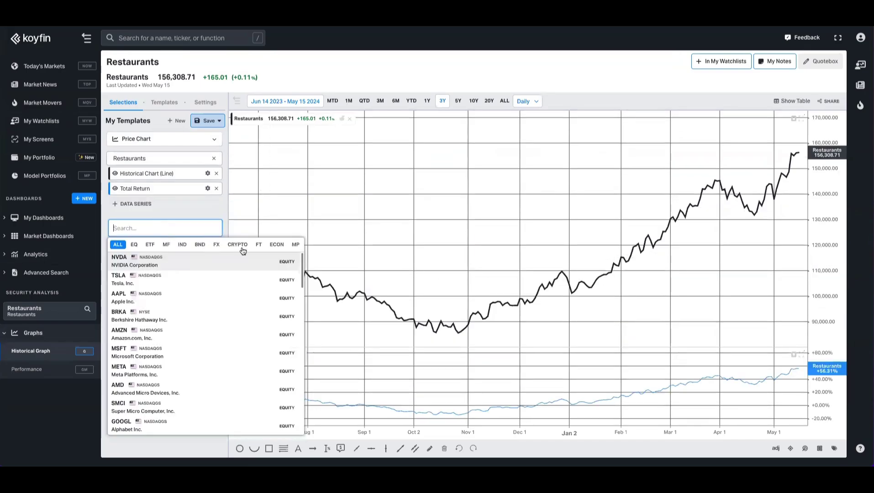
{"action": "left_click", "coordinate": [295, 244]}
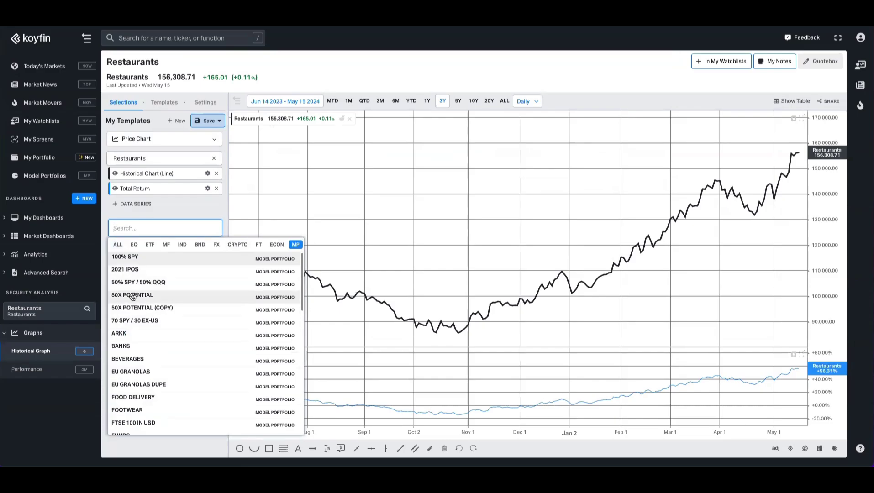
- Open Lots of Charts and display the Models watchlist
{"action": "left_click", "coordinate": [46, 253]}
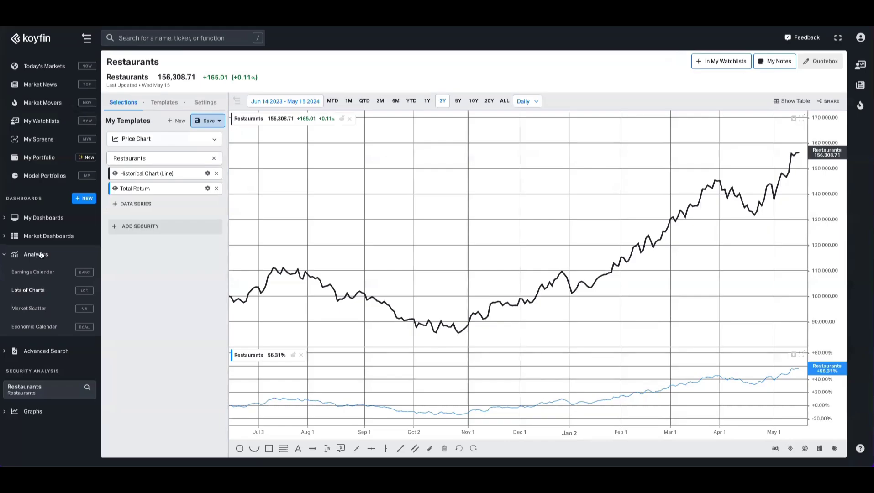
{"action": "left_click", "coordinate": [35, 291]}
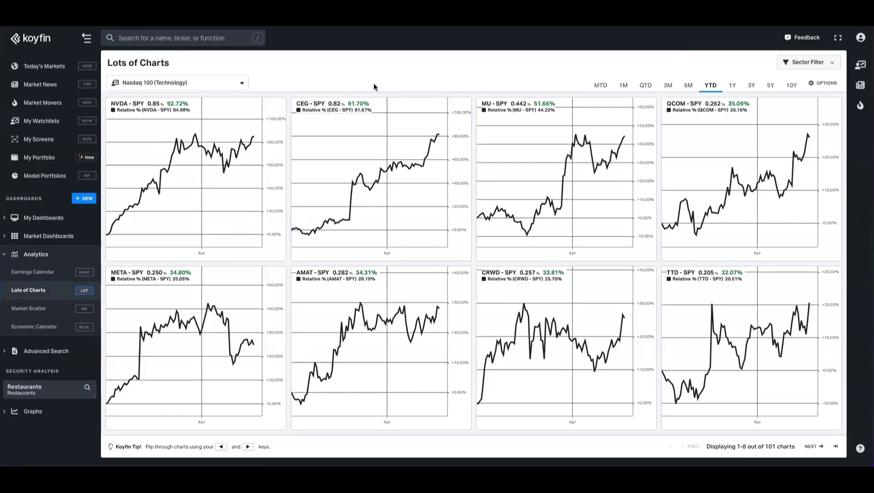
{"action": "left_click", "coordinate": [237, 88]}
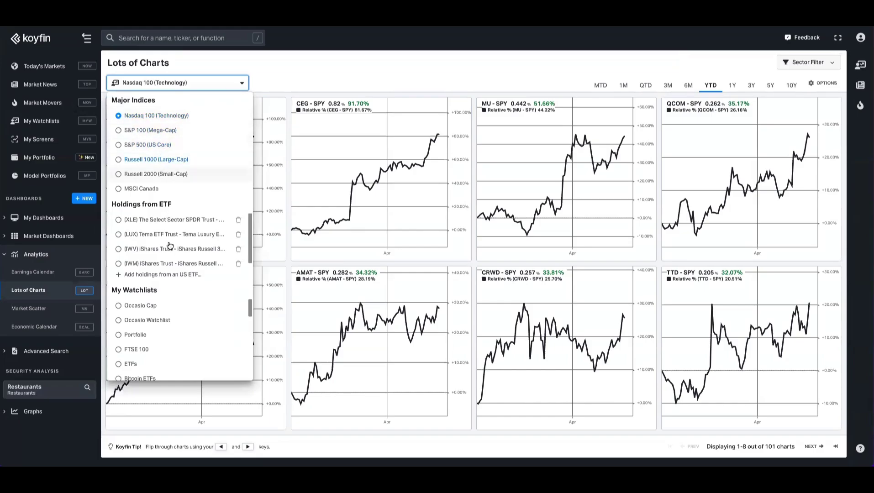
{"action": "scroll", "coordinate": [174, 313], "scroll_direction": "down", "scroll_amount": 5}
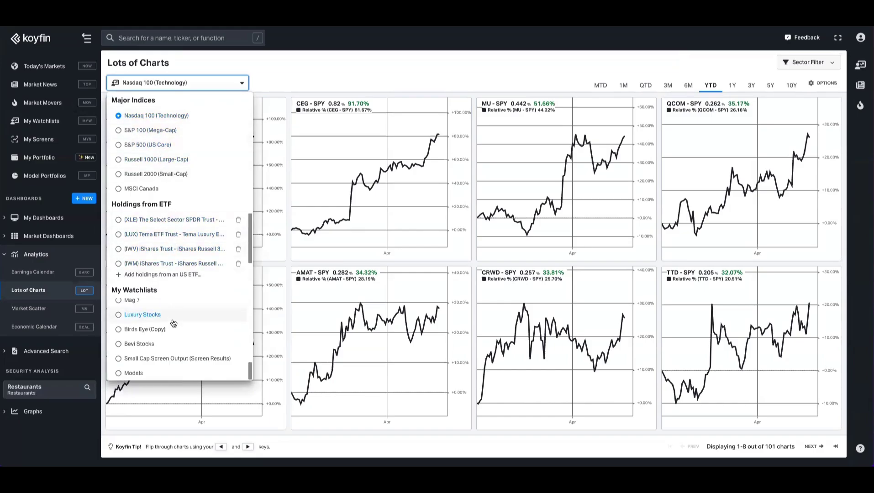
{"action": "key", "text": "Right"}
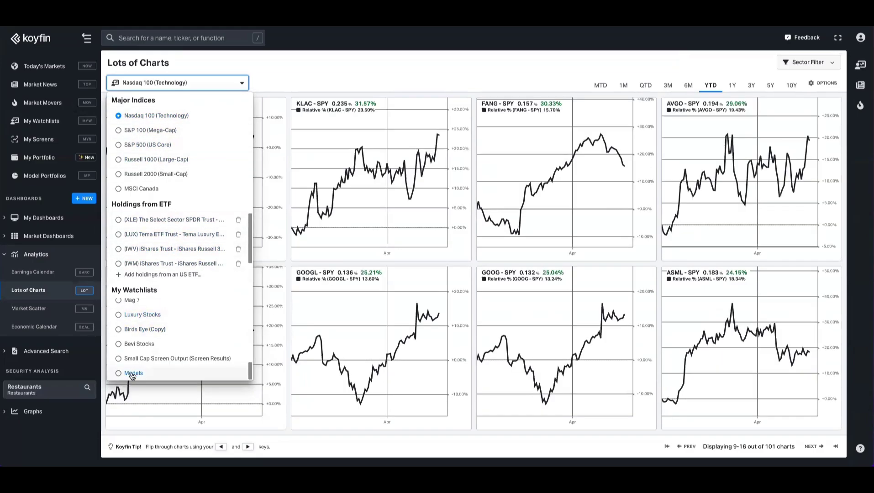
{"action": "left_click", "coordinate": [134, 373]}
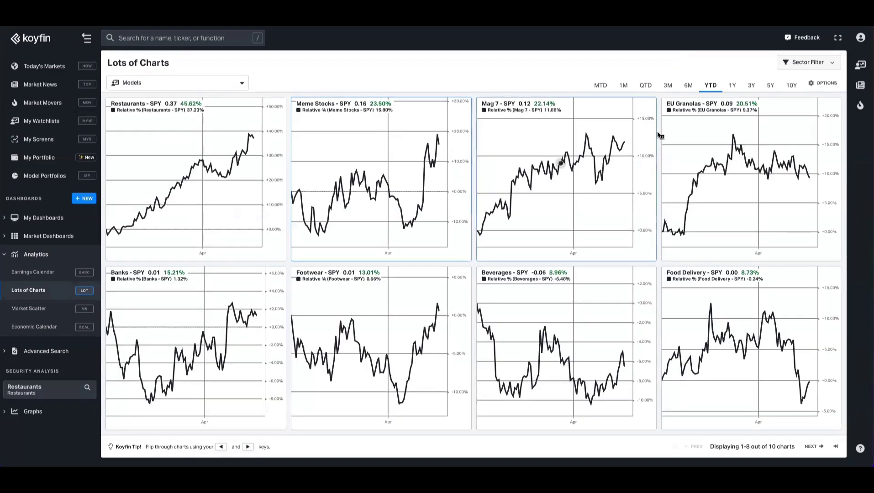
- Lay out the charts nine per page in a 3 by 3 grid, trying Normalized Performance before settling on Historical Price (G)
{"action": "left_click", "coordinate": [818, 83]}
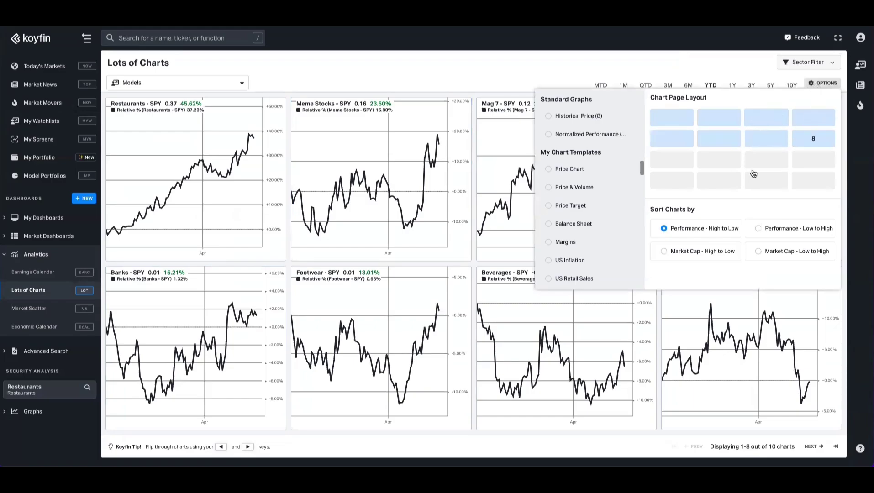
{"action": "left_click", "coordinate": [779, 167]}
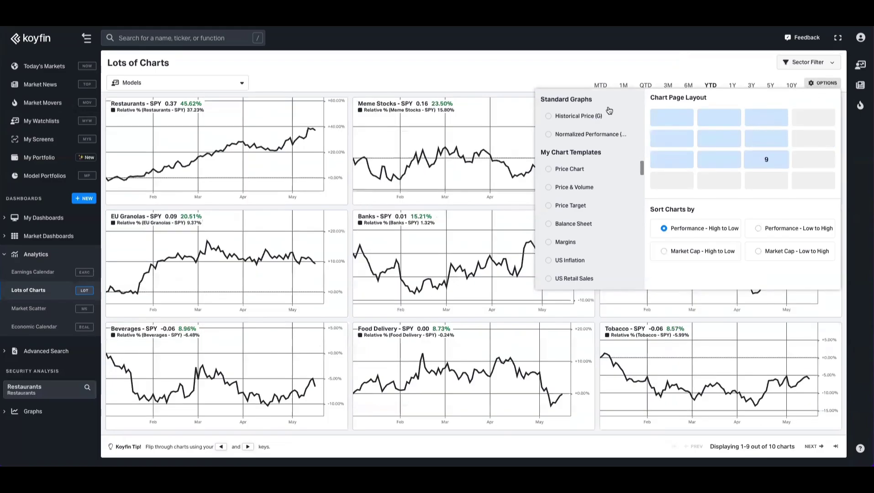
{"action": "left_click", "coordinate": [484, 58]}
{"action": "left_click", "coordinate": [823, 83]}
{"action": "left_click", "coordinate": [592, 136]}
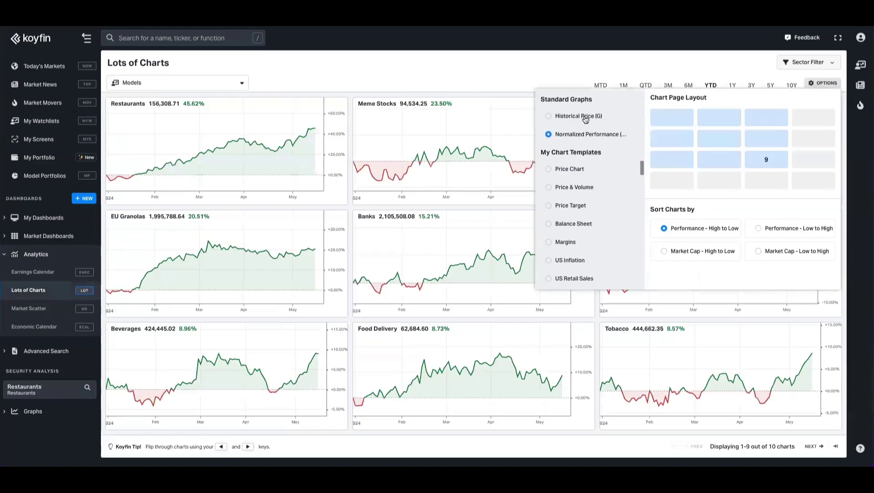
{"action": "left_click", "coordinate": [585, 118]}
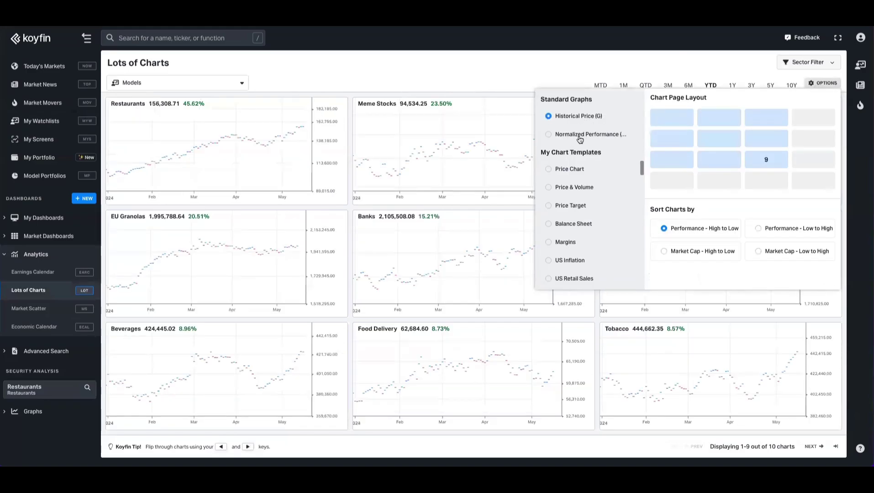
{"action": "left_click", "coordinate": [457, 69]}
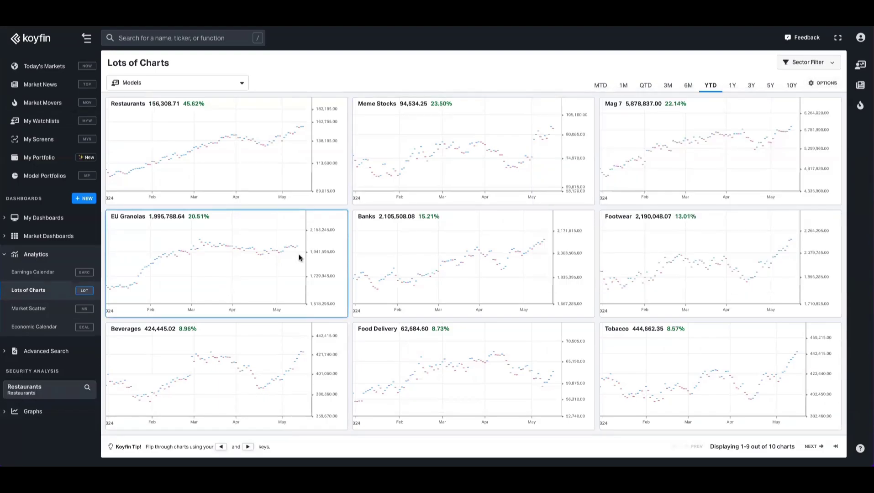
- Reopen the Restaurants historical graph and style its price line in black with thick line thickness
{"action": "left_click", "coordinate": [57, 412]}
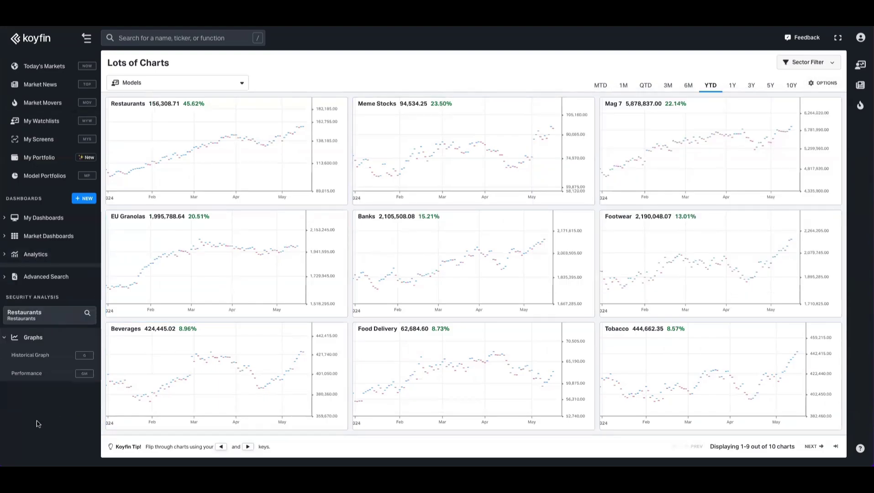
{"action": "left_click", "coordinate": [31, 351]}
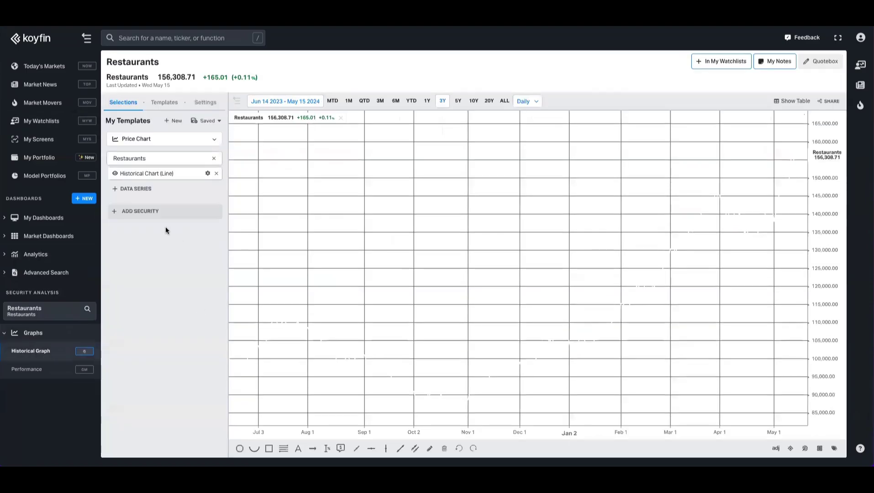
{"action": "left_click", "coordinate": [207, 173]}
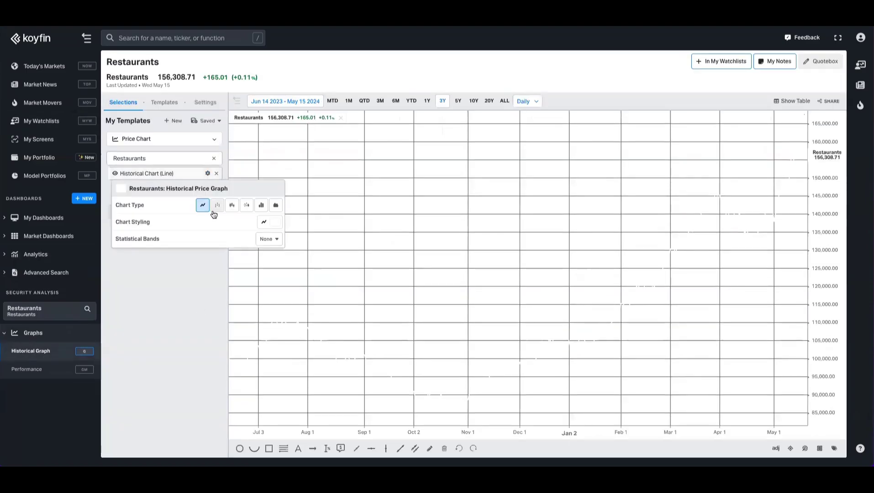
{"action": "left_click", "coordinate": [263, 225]}
{"action": "left_click", "coordinate": [277, 238]}
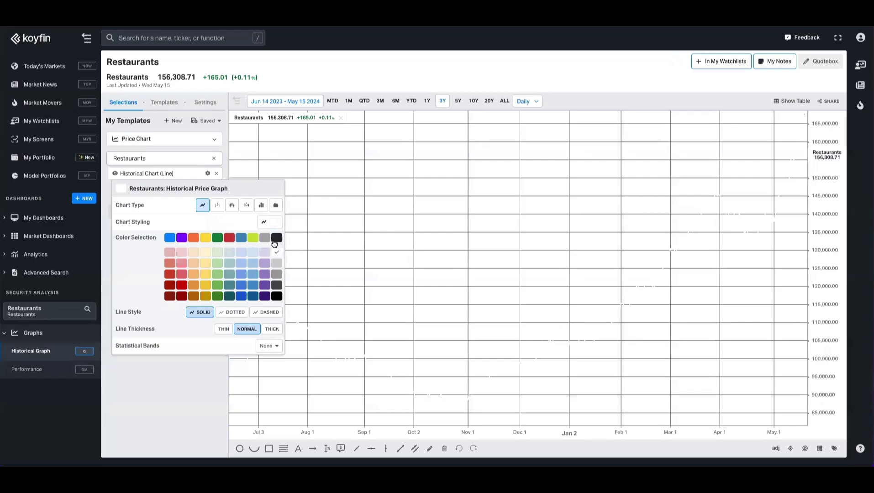
{"action": "left_click", "coordinate": [272, 329]}
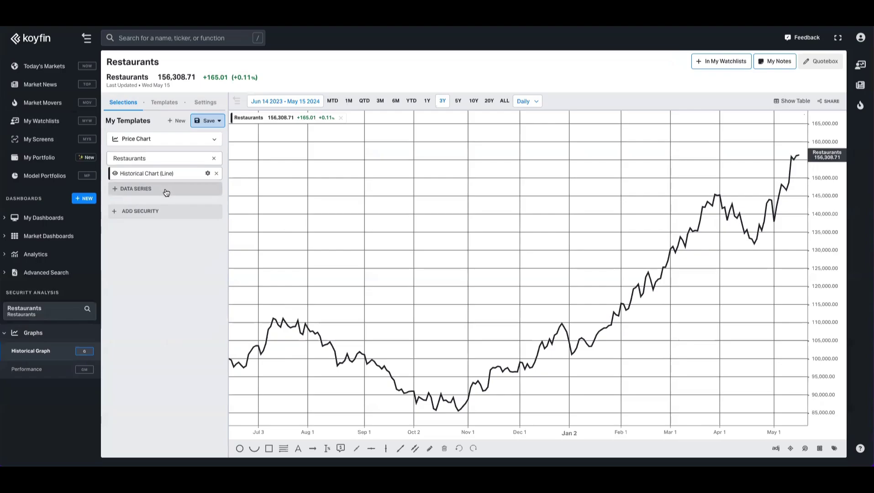
- Add a Performance Spread (A% - B%) series against SPY to the Restaurants chart and set the date range to YTD
{"action": "left_click", "coordinate": [167, 192]}
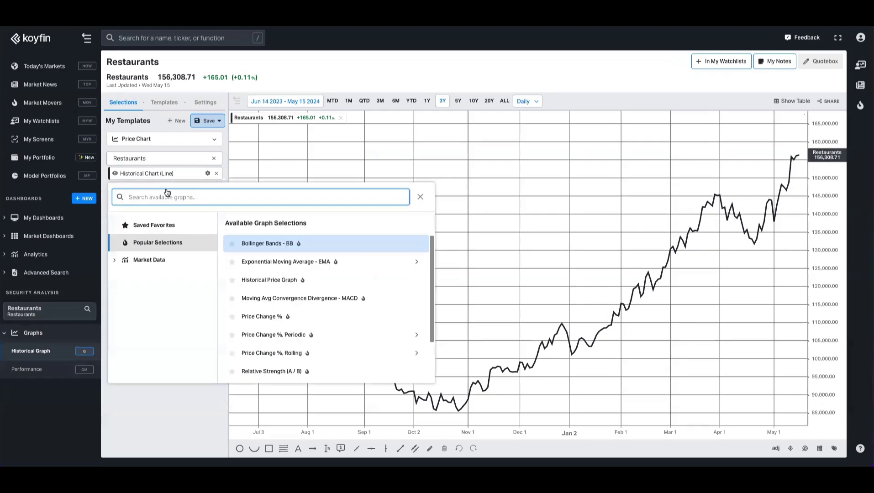
{"action": "type", "text": "relative"}
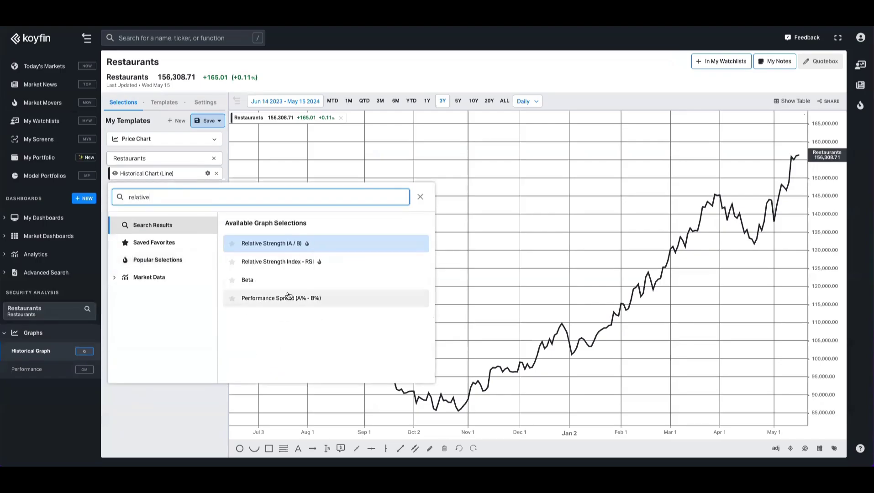
{"action": "left_click", "coordinate": [286, 299]}
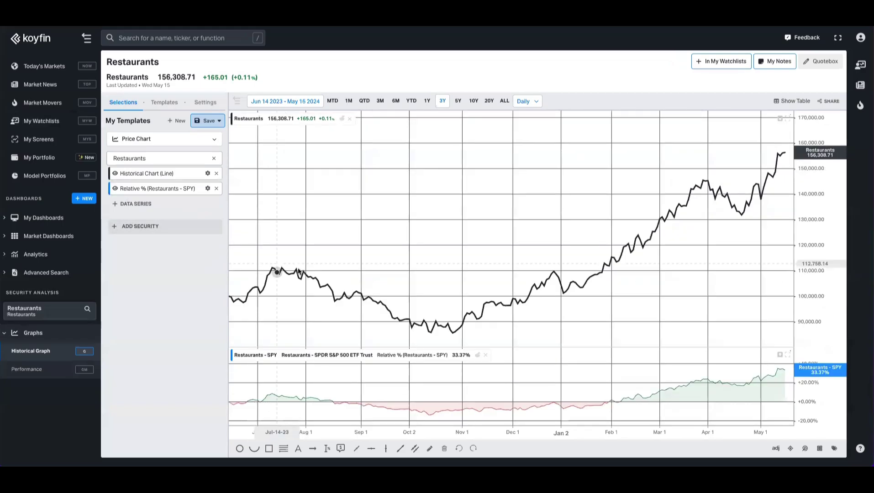
{"action": "mouse_move", "coordinate": [808, 374]}
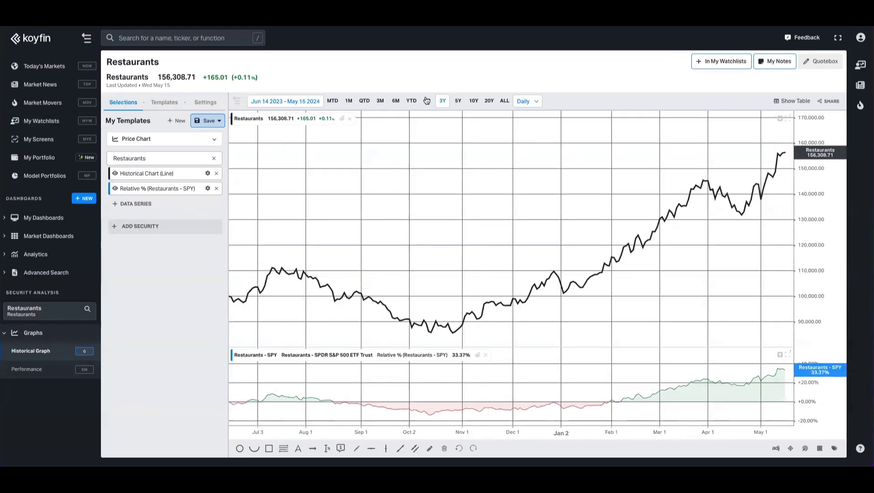
{"action": "left_click", "coordinate": [411, 100]}
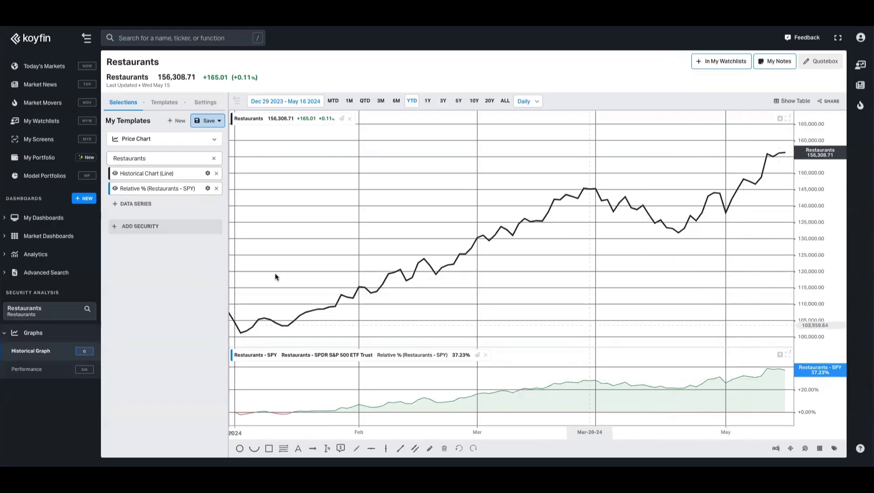
- Replace the relative performance series with a 50-day Simple Moving Average on the Restaurants chart
{"action": "left_click", "coordinate": [160, 191]}
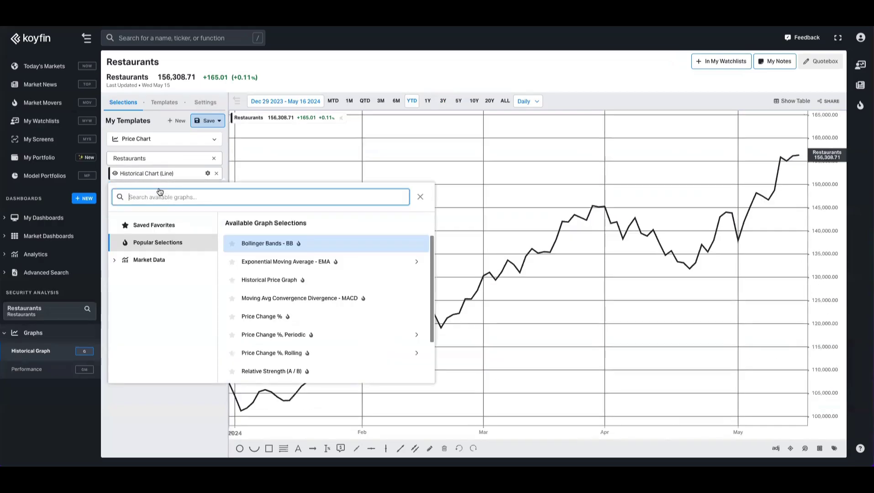
{"action": "type", "text": "sma"}
{"action": "left_click", "coordinate": [306, 268]}
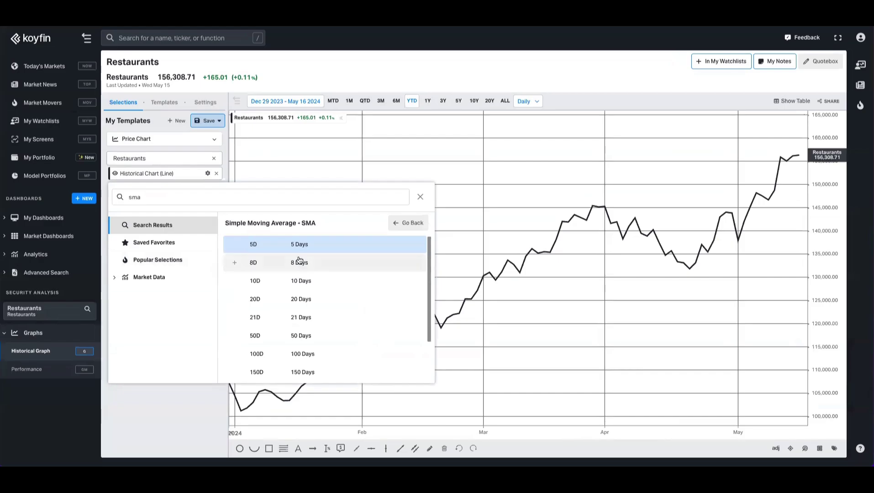
{"action": "left_click", "coordinate": [295, 338]}
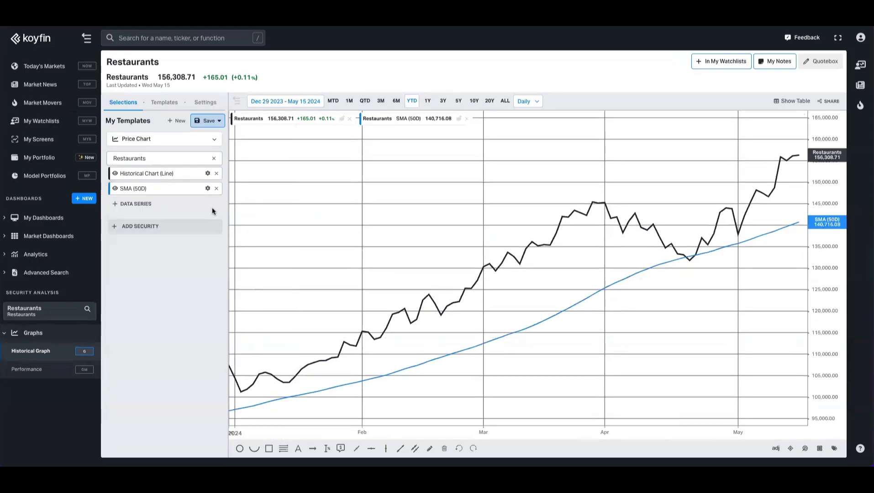
- Style the 50-day SMA line in orange with thick line thickness
{"action": "left_click", "coordinate": [208, 189]}
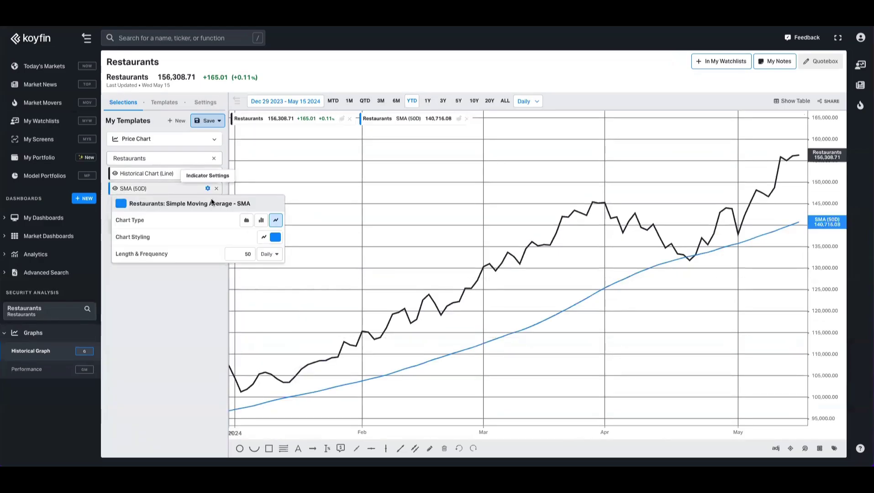
{"action": "left_click", "coordinate": [265, 238]}
{"action": "left_click", "coordinate": [194, 253]}
{"action": "left_click", "coordinate": [272, 345]}
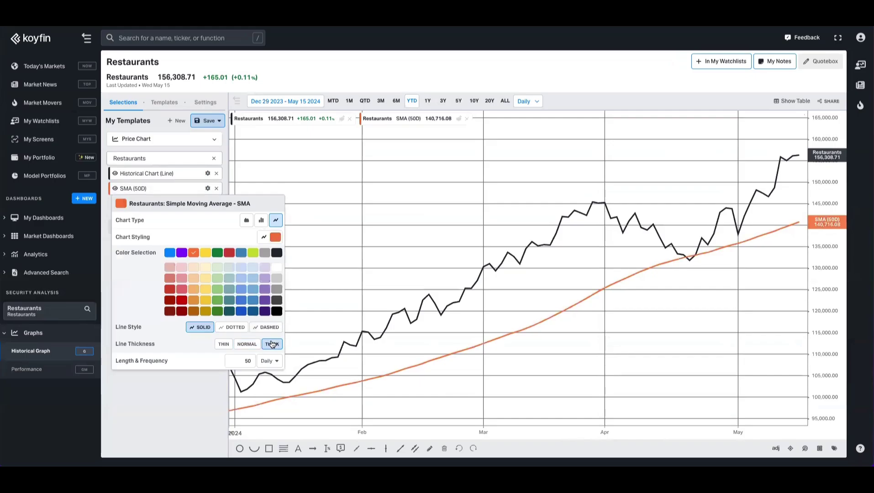
{"action": "left_click", "coordinate": [218, 377]}
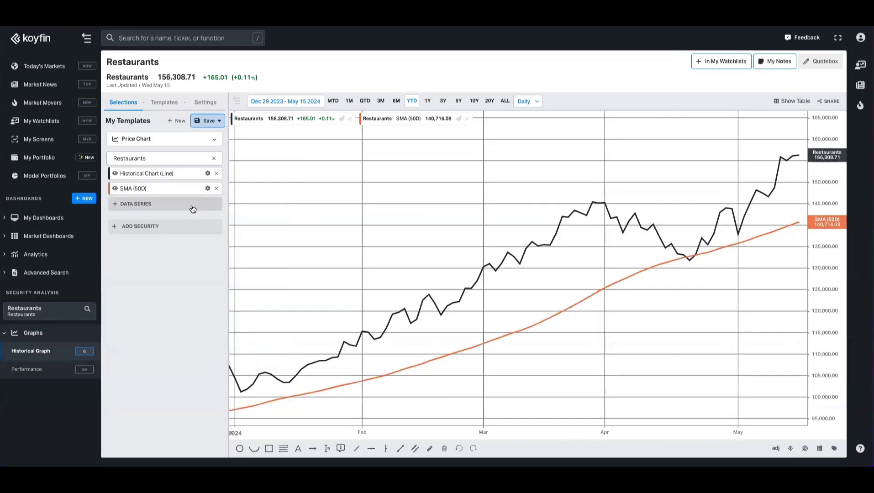
- Save the Restaurants price and 50-day SMA chart as a new graph template named Model SMA
{"action": "left_click", "coordinate": [207, 121]}
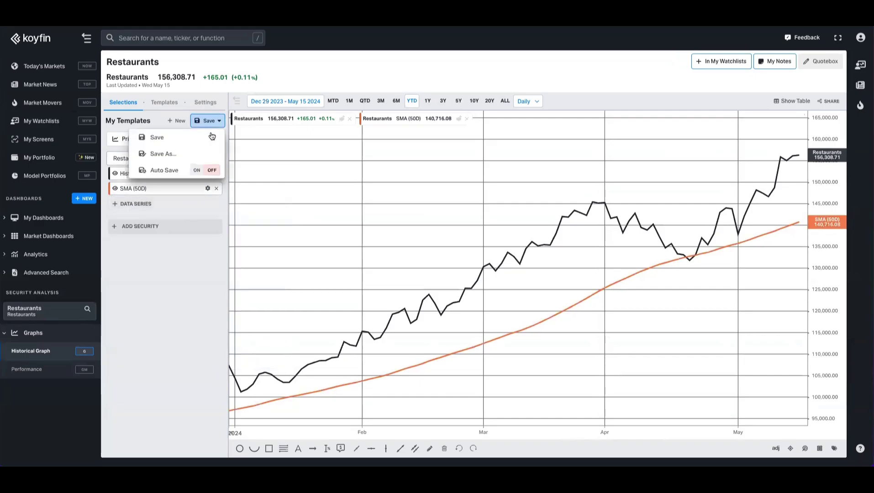
{"action": "left_click", "coordinate": [180, 153]}
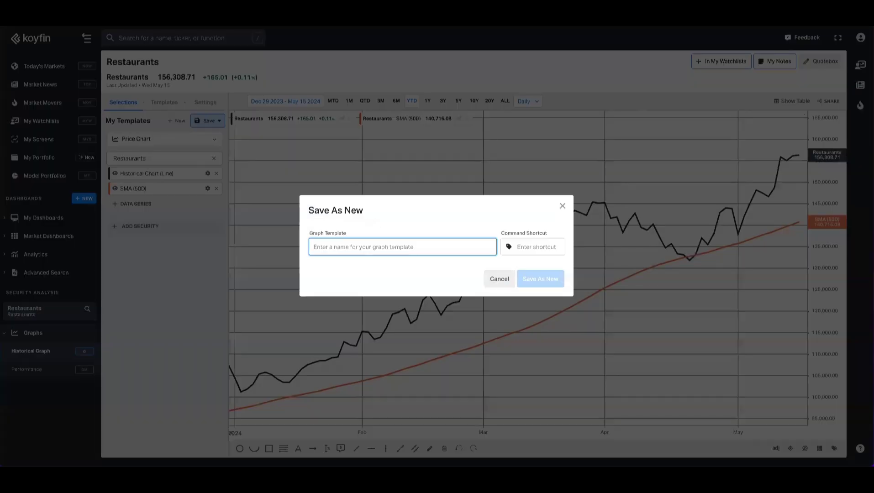
{"action": "type", "text": "Models"}
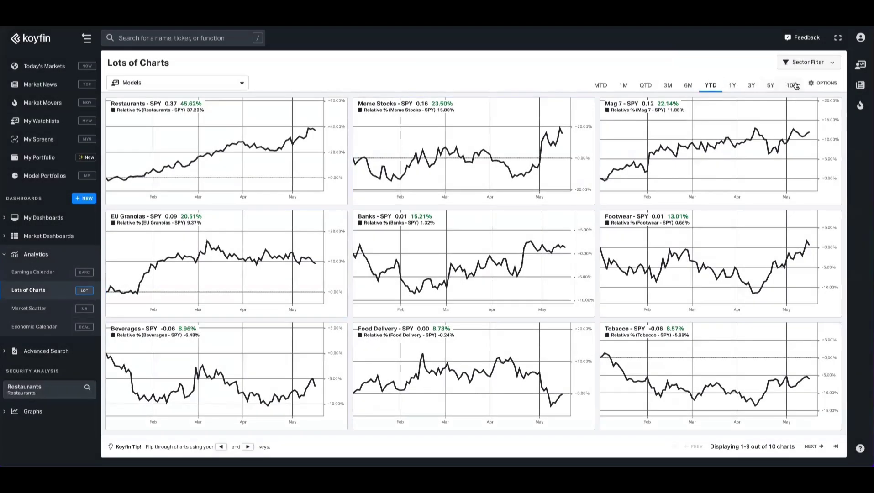
- Apply the Model SMA chart template to the Models watchlist in Lots of Charts
{"action": "left_click", "coordinate": [825, 82]}
{"action": "scroll", "coordinate": [593, 236], "scroll_direction": "down", "scroll_amount": 10}
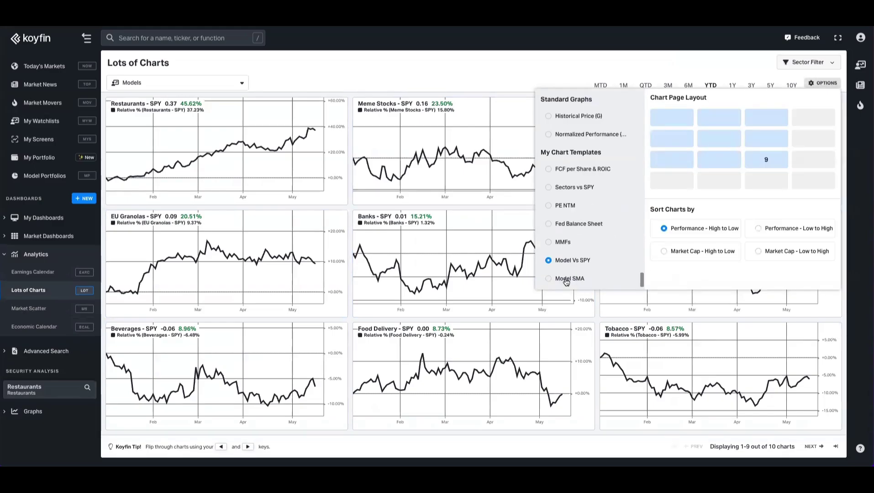
{"action": "left_click", "coordinate": [566, 280]}
{"action": "left_click", "coordinate": [468, 75]}
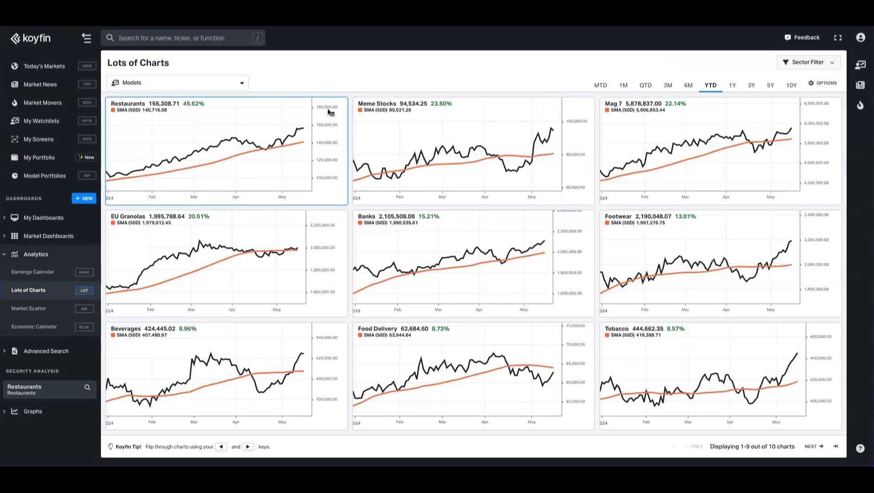
- Review the model portfolios' SMA charts for the QTD period and return to YTD
{"action": "mouse_move", "coordinate": [302, 128]}
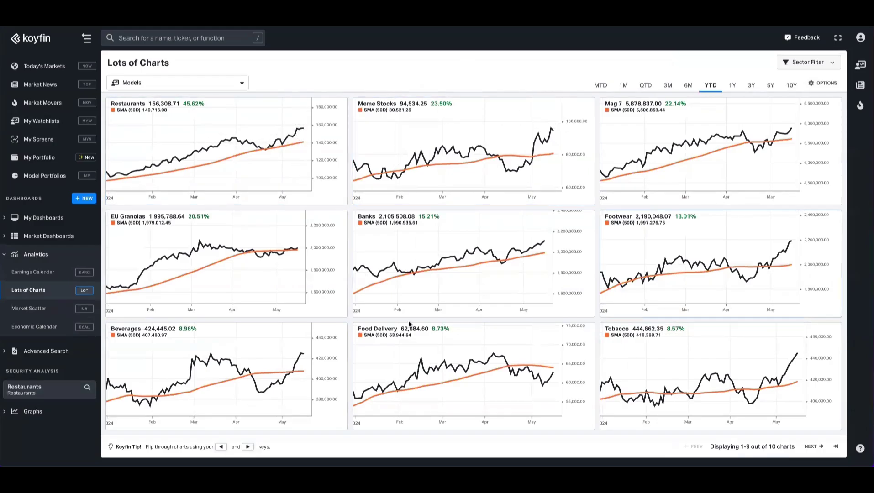
{"action": "left_click", "coordinate": [645, 86]}
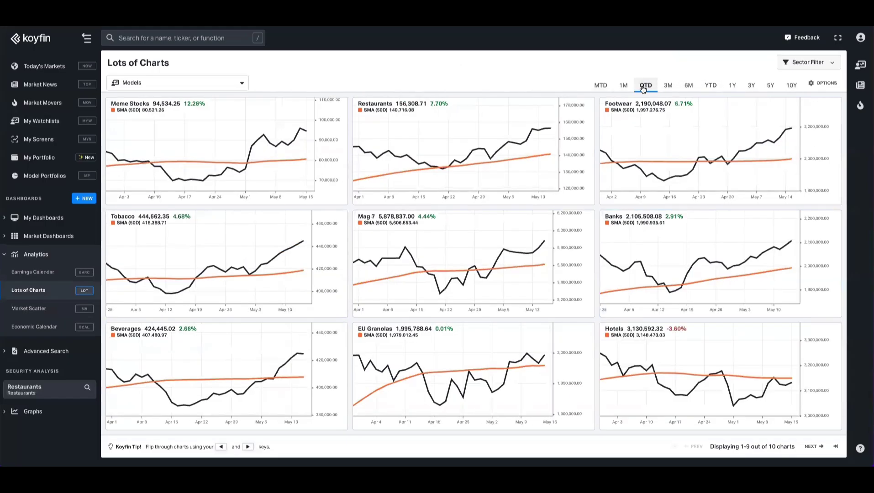
{"action": "left_click", "coordinate": [710, 86]}
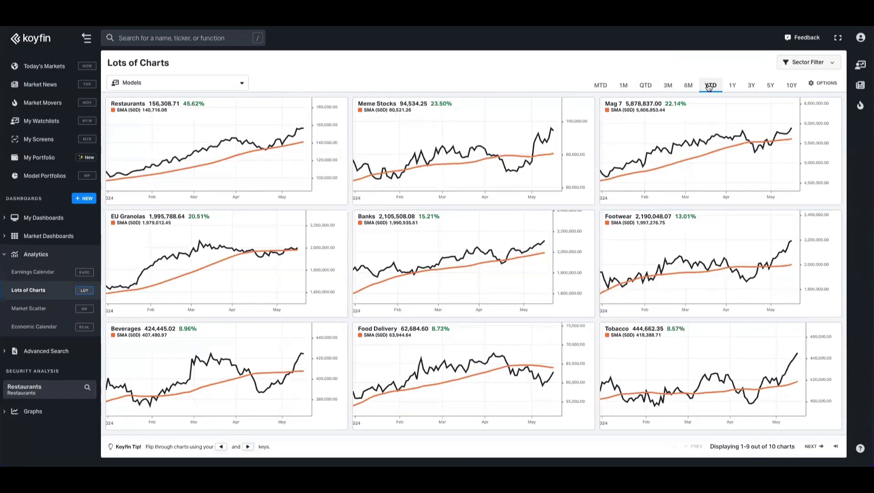
- Reopen the Restaurants historical graph and replace its price series with a Total Return % series
{"action": "left_click", "coordinate": [46, 413]}
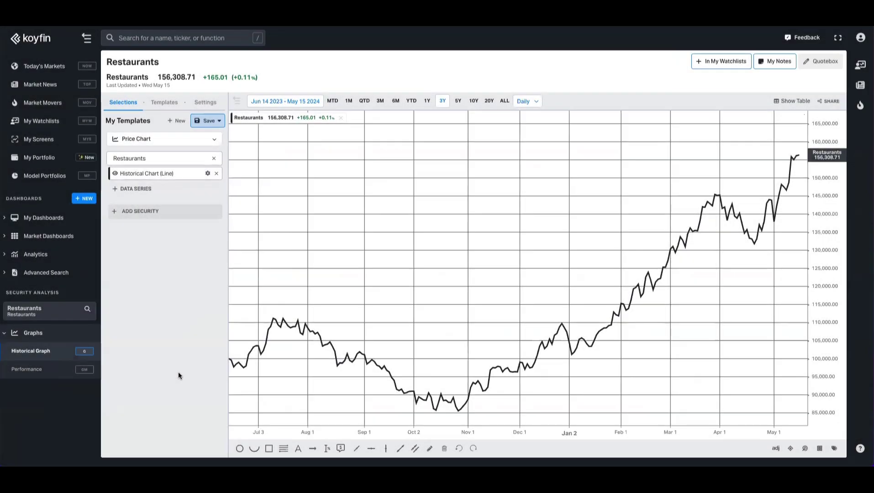
{"action": "left_click", "coordinate": [217, 174]}
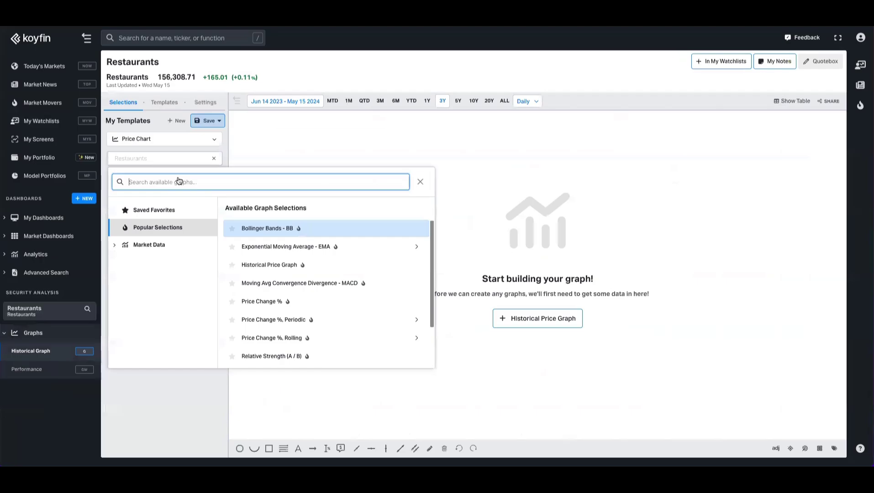
{"action": "type", "text": "total ret"}
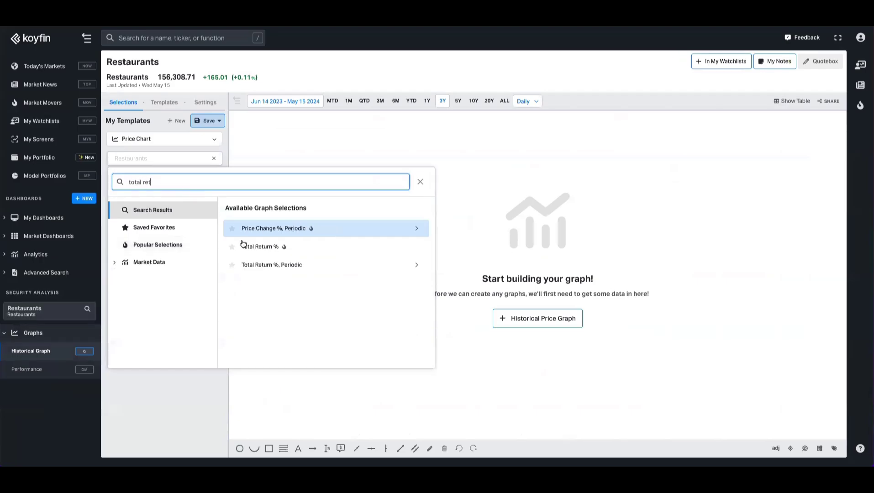
{"action": "left_click", "coordinate": [258, 247]}
- Style the Restaurants Total Return line in blue with thick line thickness
{"action": "left_click", "coordinate": [208, 174]}
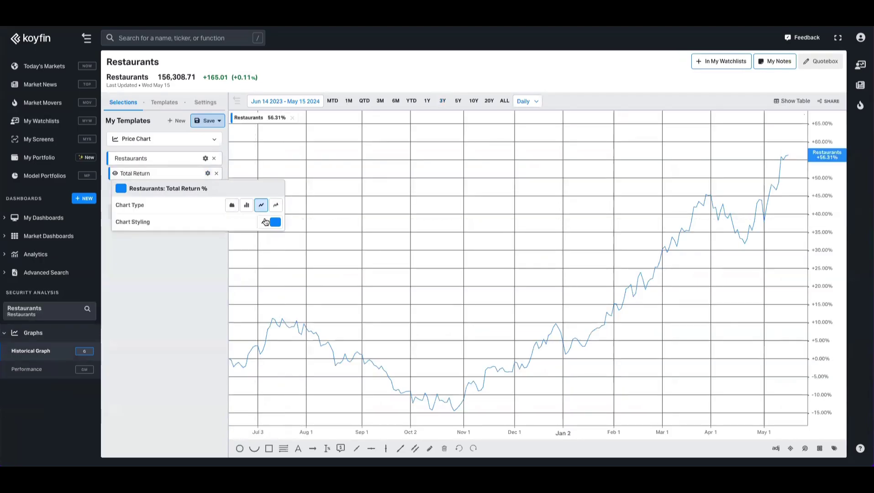
{"action": "left_click", "coordinate": [265, 222]}
{"action": "left_click", "coordinate": [276, 239]}
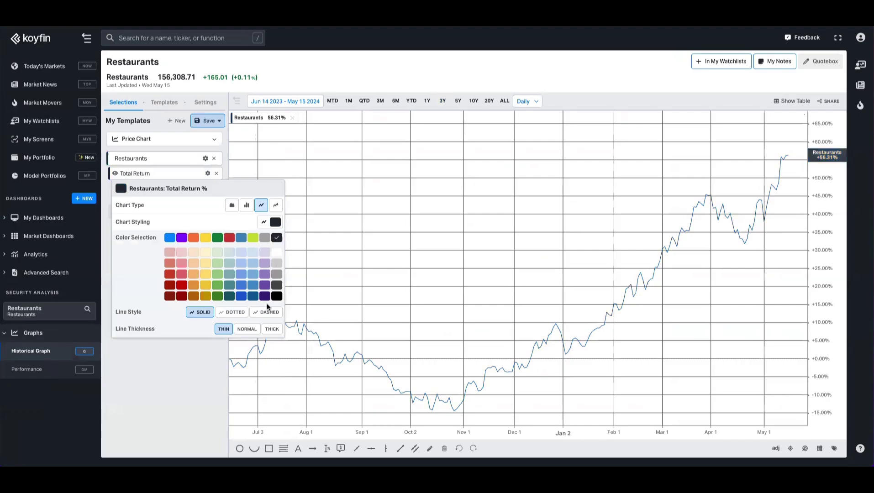
{"action": "left_click", "coordinate": [272, 329]}
{"action": "left_click", "coordinate": [169, 238]}
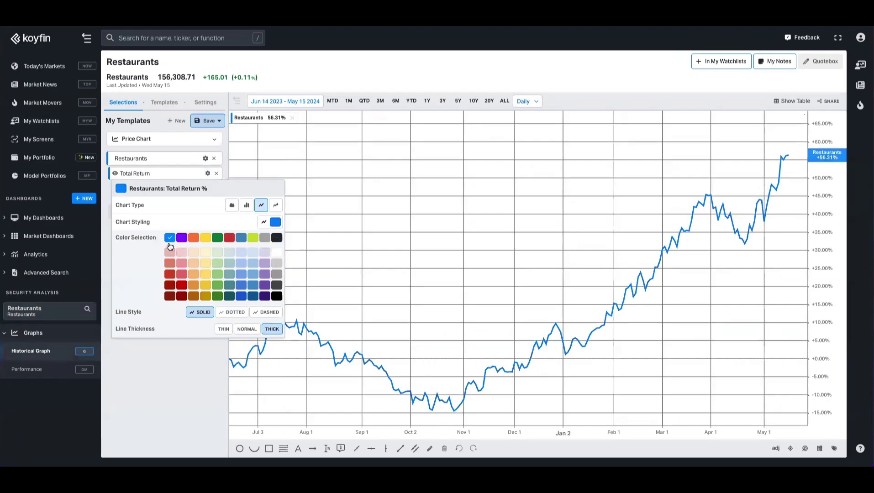
{"action": "left_click", "coordinate": [168, 376]}
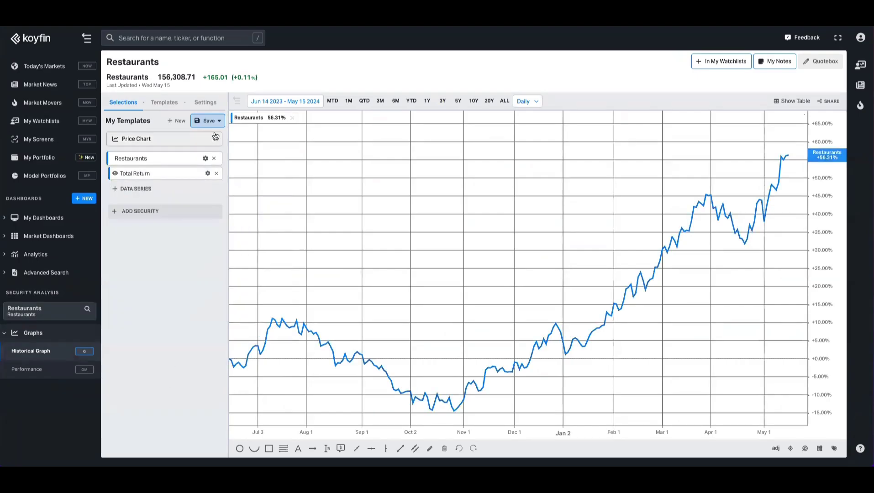
- Add a Performance Spread (A% - B%) series against SPY to the Restaurants total return chart
{"action": "left_click", "coordinate": [175, 192]}
{"action": "type", "text": "relative"}
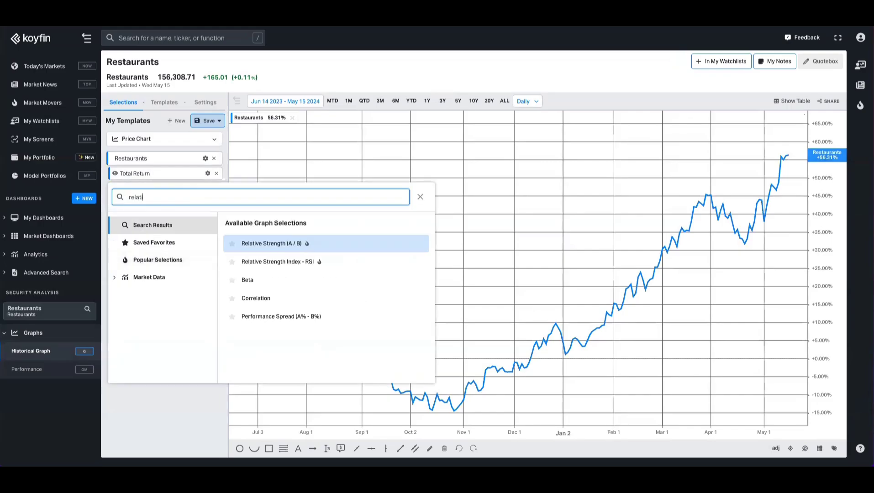
{"action": "left_click", "coordinate": [255, 302]}
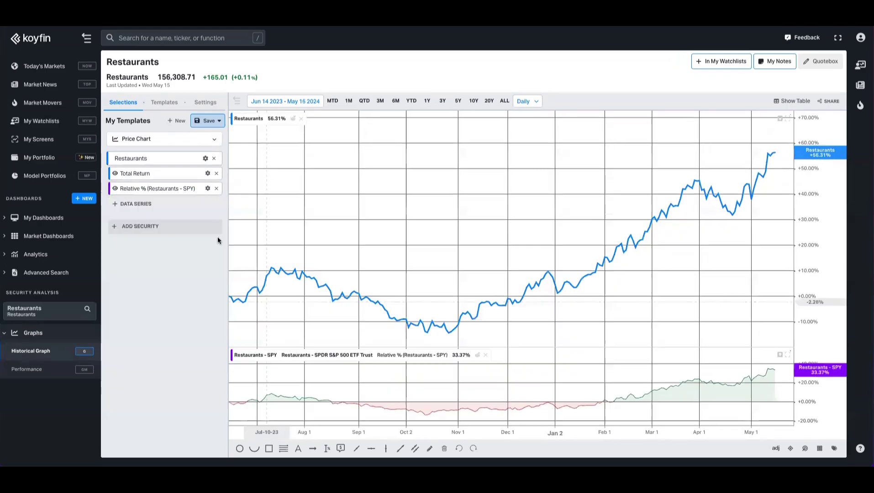
- Change the Restaurants - SPY spread to a line chart in black with thick line thickness
{"action": "left_click", "coordinate": [207, 188]}
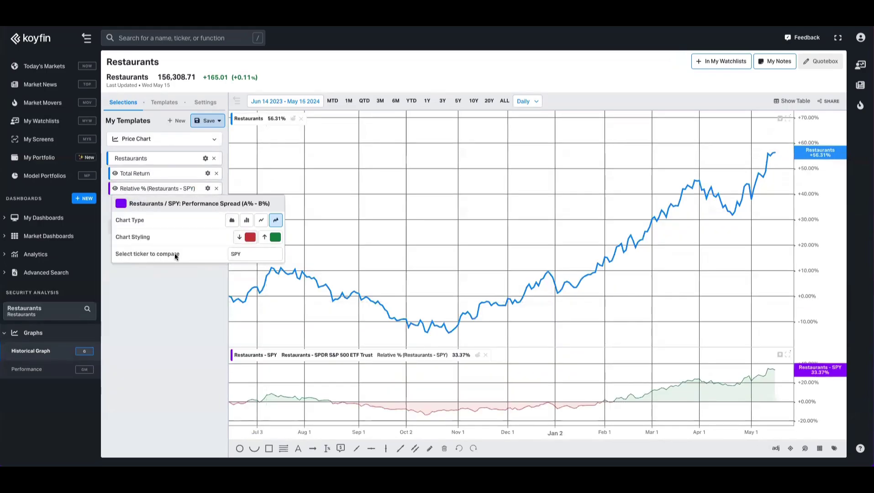
{"action": "left_click", "coordinate": [244, 253]}
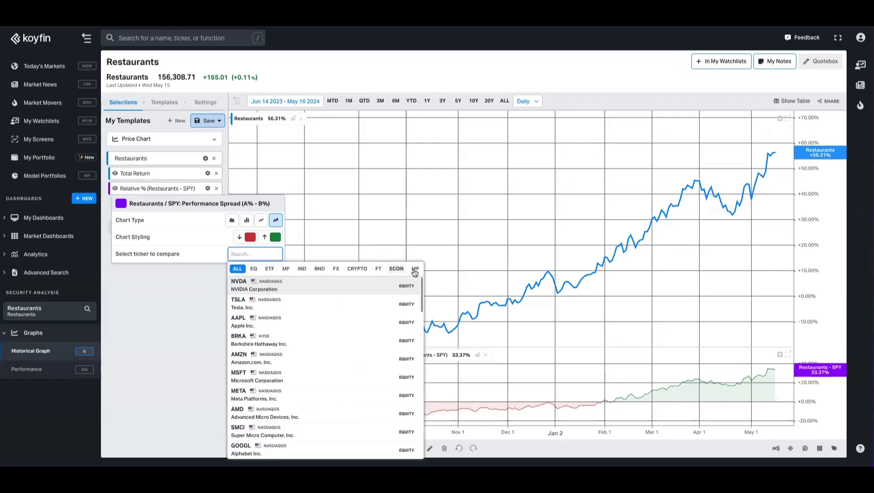
{"action": "left_click", "coordinate": [262, 221]}
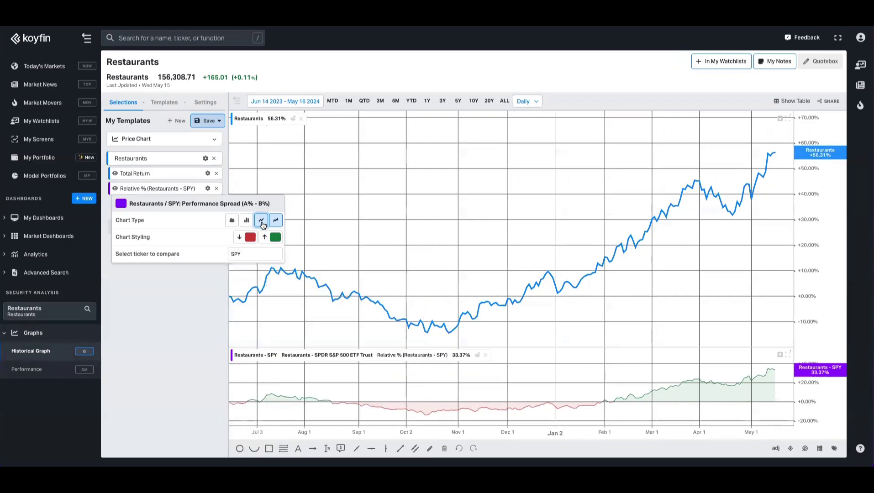
{"action": "left_click", "coordinate": [271, 238]}
{"action": "left_click", "coordinate": [277, 253]}
{"action": "left_click", "coordinate": [272, 344]}
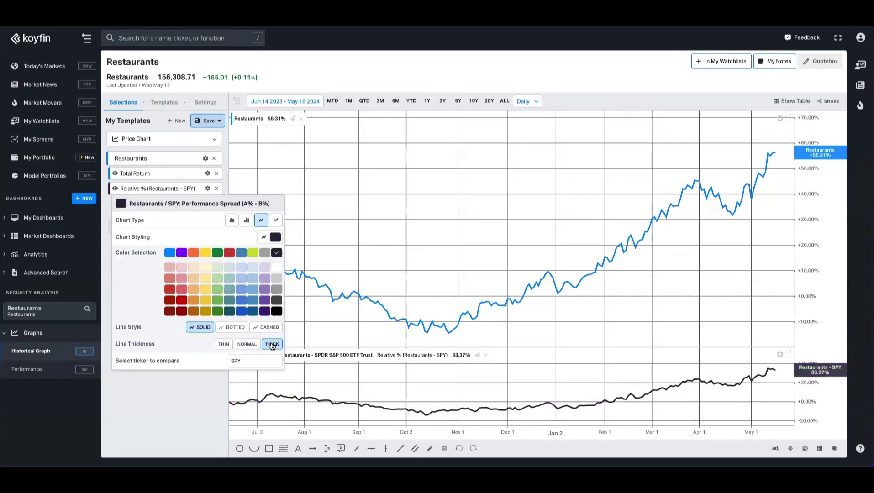
{"action": "left_click", "coordinate": [186, 389]}
- Save the chart as a new graph template named Models Total Return
{"action": "left_click", "coordinate": [208, 120]}
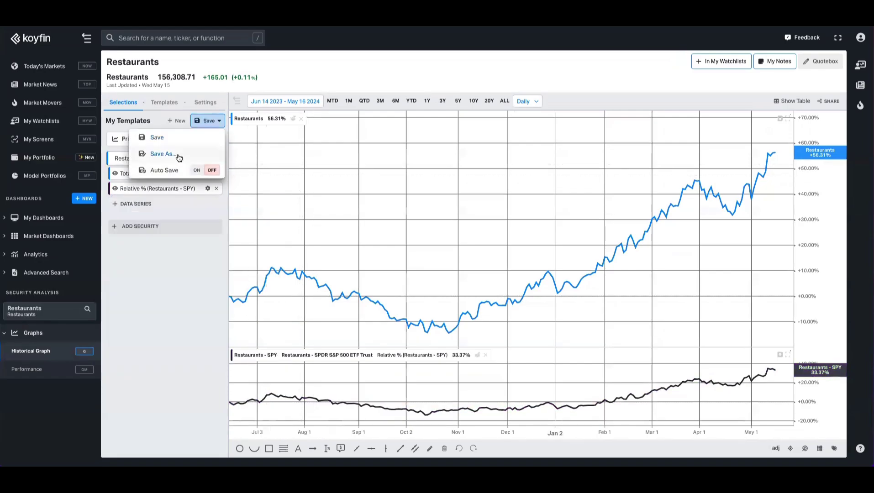
{"action": "left_click", "coordinate": [163, 154]}
{"action": "type", "text": "Models Total Return"}
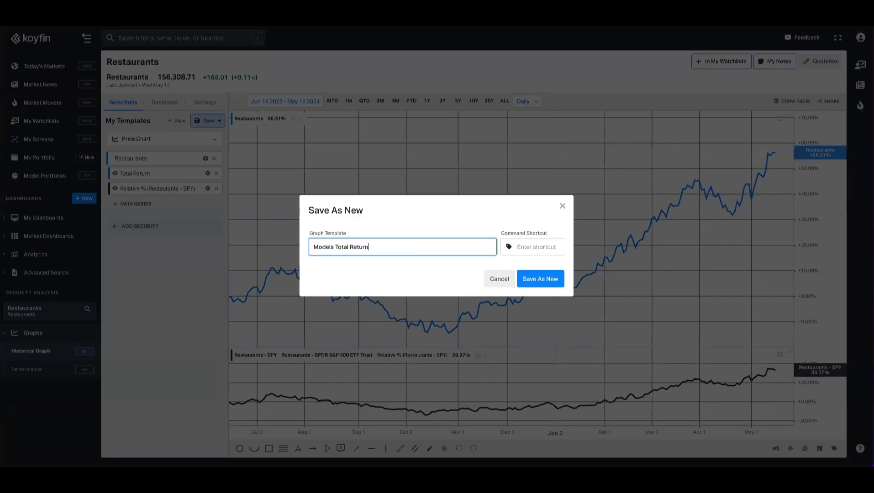
{"action": "left_click", "coordinate": [539, 277]}
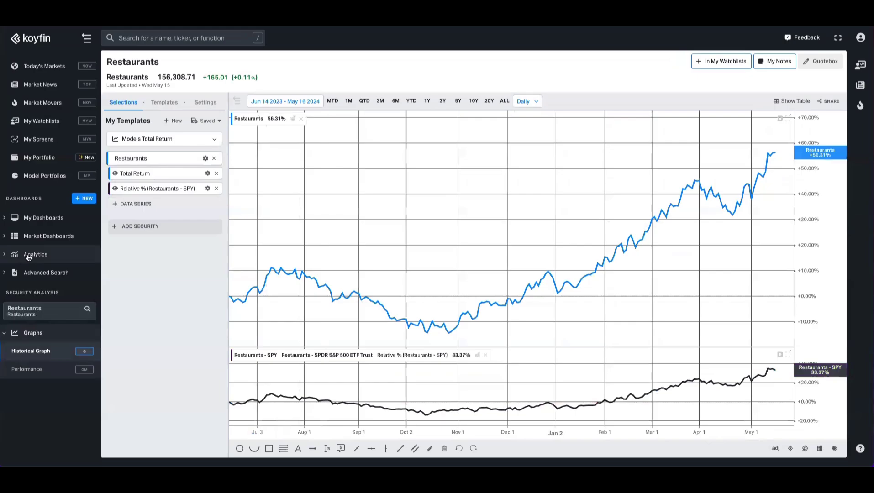
- Open Lots of Charts and apply the Models Total Return chart template to the Models watchlist
{"action": "left_click", "coordinate": [29, 255]}
{"action": "left_click", "coordinate": [38, 296]}
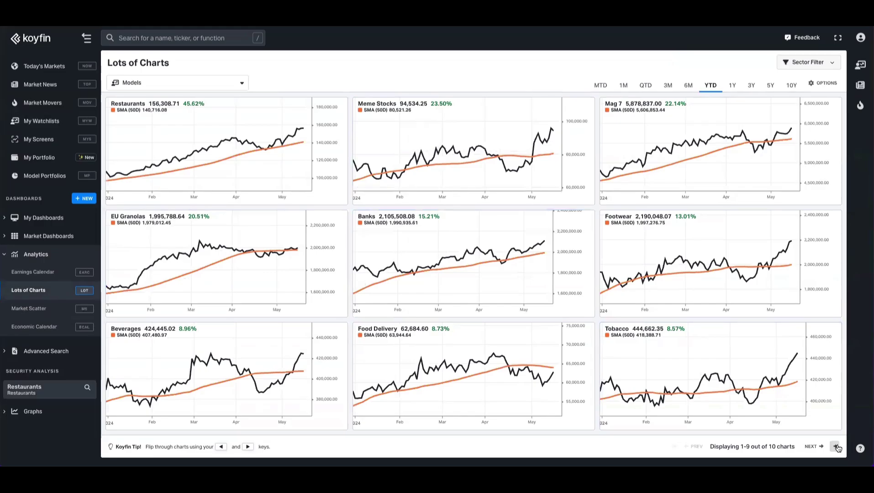
{"action": "left_click", "coordinate": [837, 447]}
{"action": "left_click", "coordinate": [838, 447]}
{"action": "left_click", "coordinate": [824, 83]}
{"action": "scroll", "coordinate": [585, 220], "scroll_direction": "down", "scroll_amount": 10}
{"action": "left_click", "coordinate": [578, 262]}
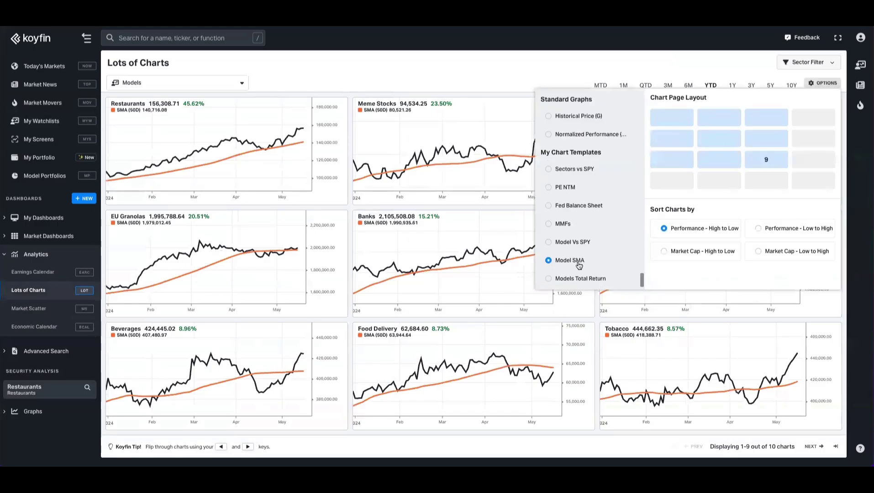
{"action": "left_click", "coordinate": [573, 280]}
{"action": "left_click", "coordinate": [471, 83]}
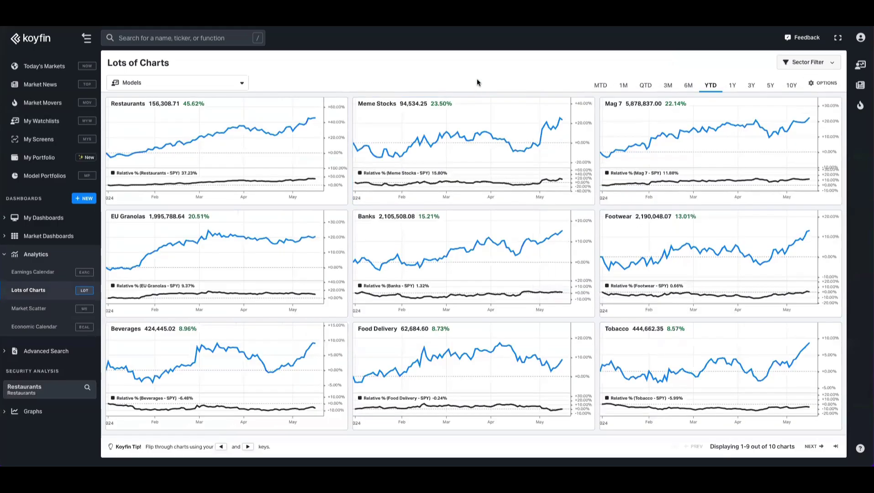
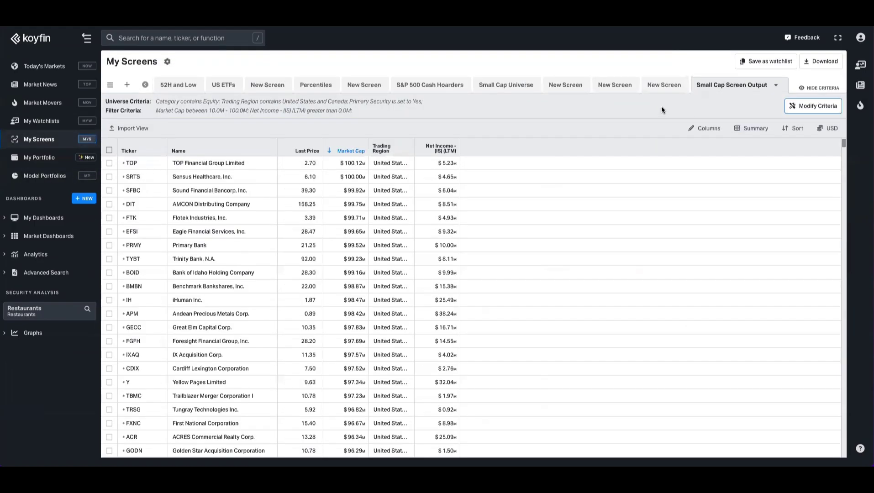
- Modify the Small Cap Screen Output criteria by adding Europe to the Trading Region
{"action": "left_click", "coordinate": [793, 106]}
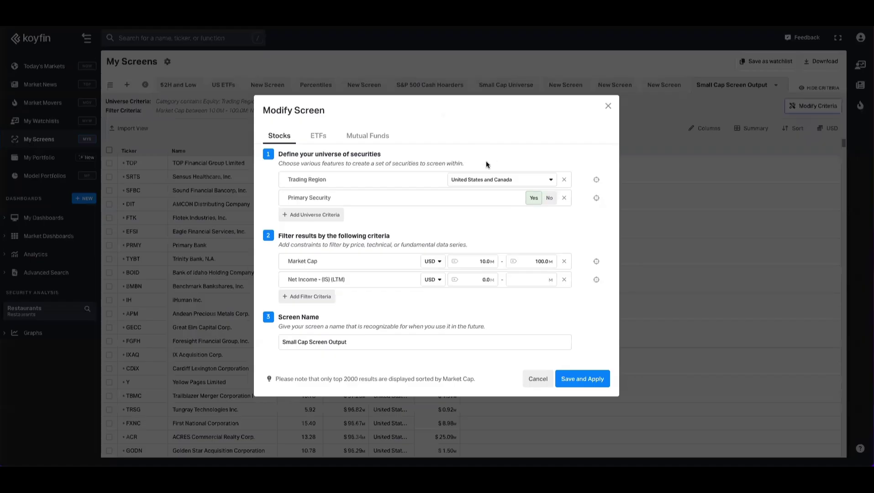
{"action": "left_click", "coordinate": [494, 181]}
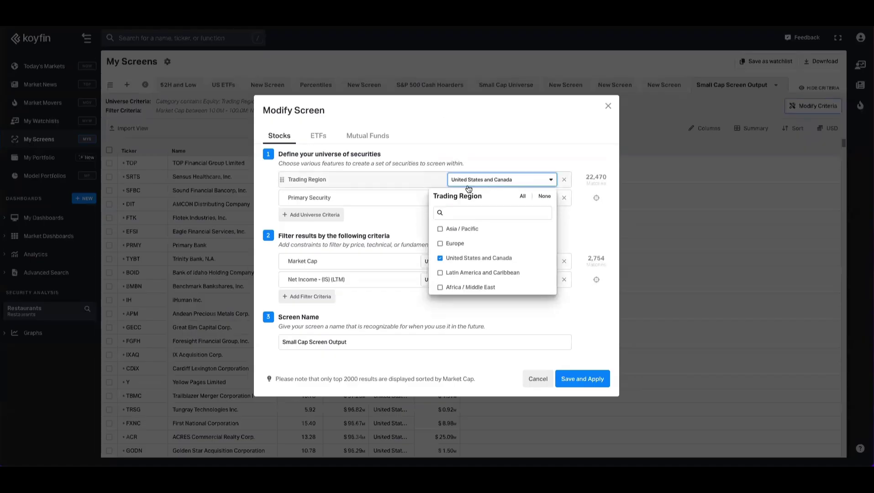
{"action": "left_click", "coordinate": [459, 247]}
{"action": "left_click", "coordinate": [580, 237]}
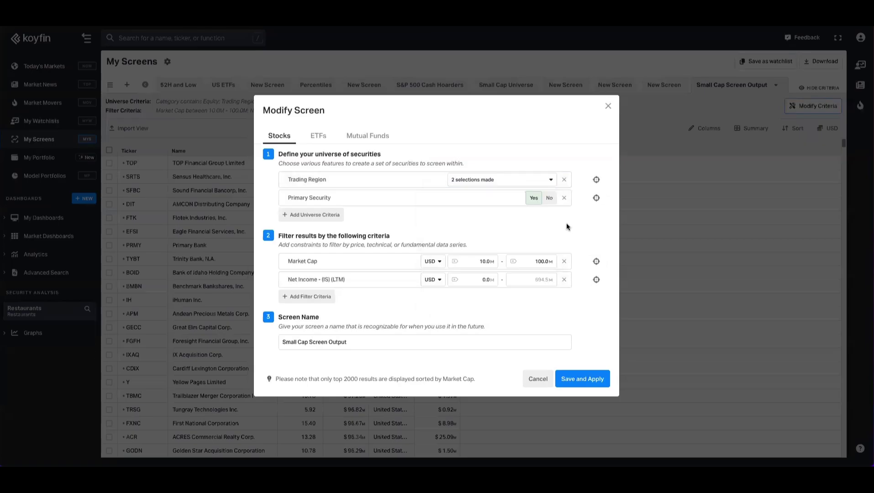
- Restrict the screen to the Automobiles industry without the Net Income filter, and save and apply the criteria
{"action": "left_click", "coordinate": [330, 217]}
{"action": "left_click", "coordinate": [305, 290]}
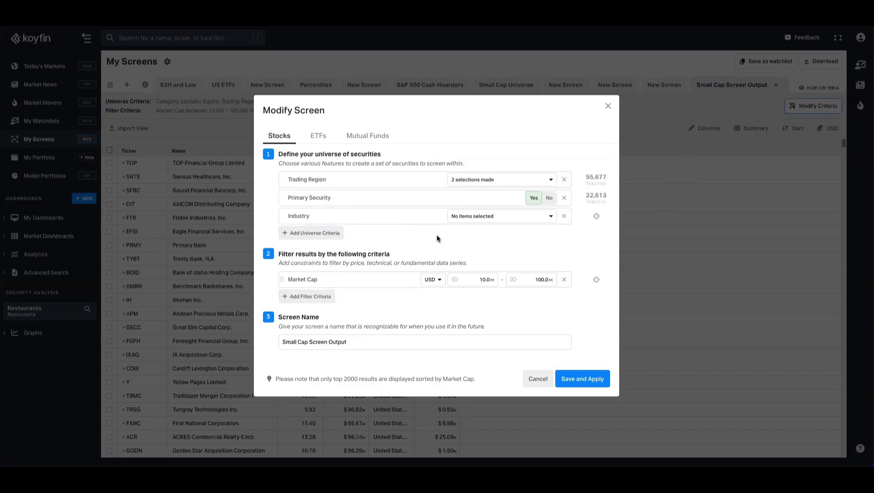
{"action": "left_click", "coordinate": [491, 217]}
{"action": "scroll", "coordinate": [490, 323], "scroll_direction": "down", "scroll_amount": 15}
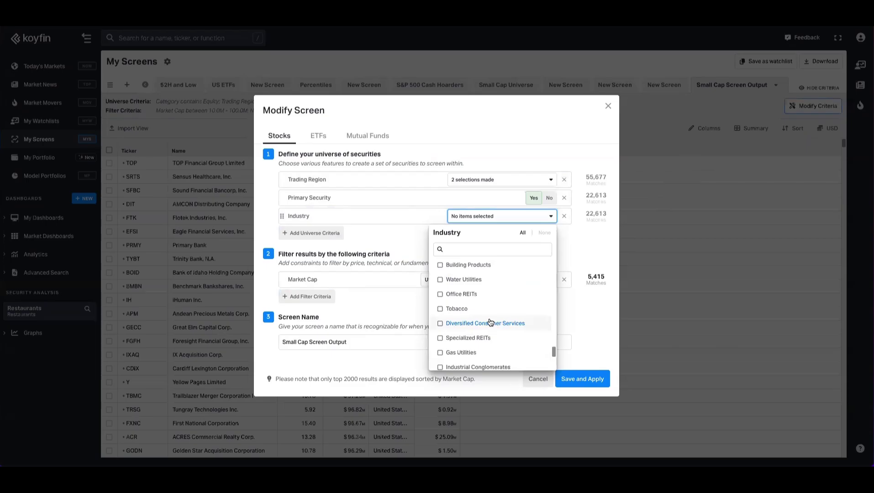
{"action": "left_click", "coordinate": [470, 309]}
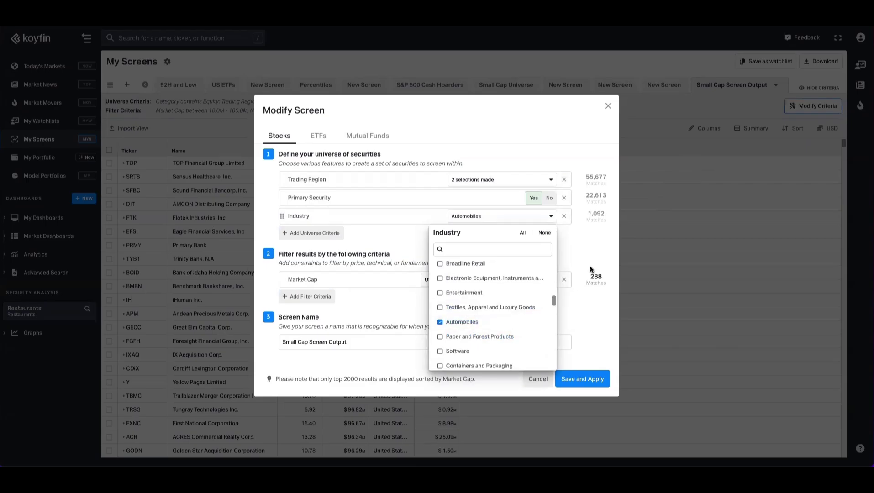
{"action": "left_click", "coordinate": [596, 256]}
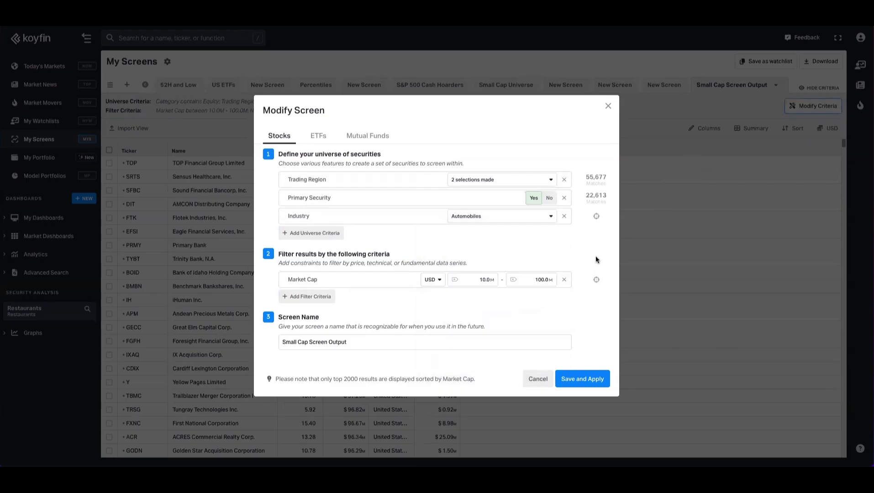
{"action": "left_click", "coordinate": [585, 379]}
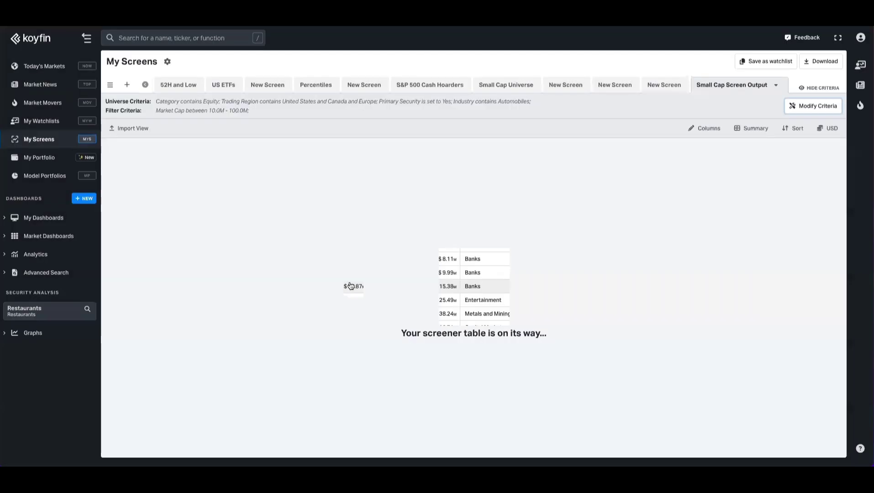